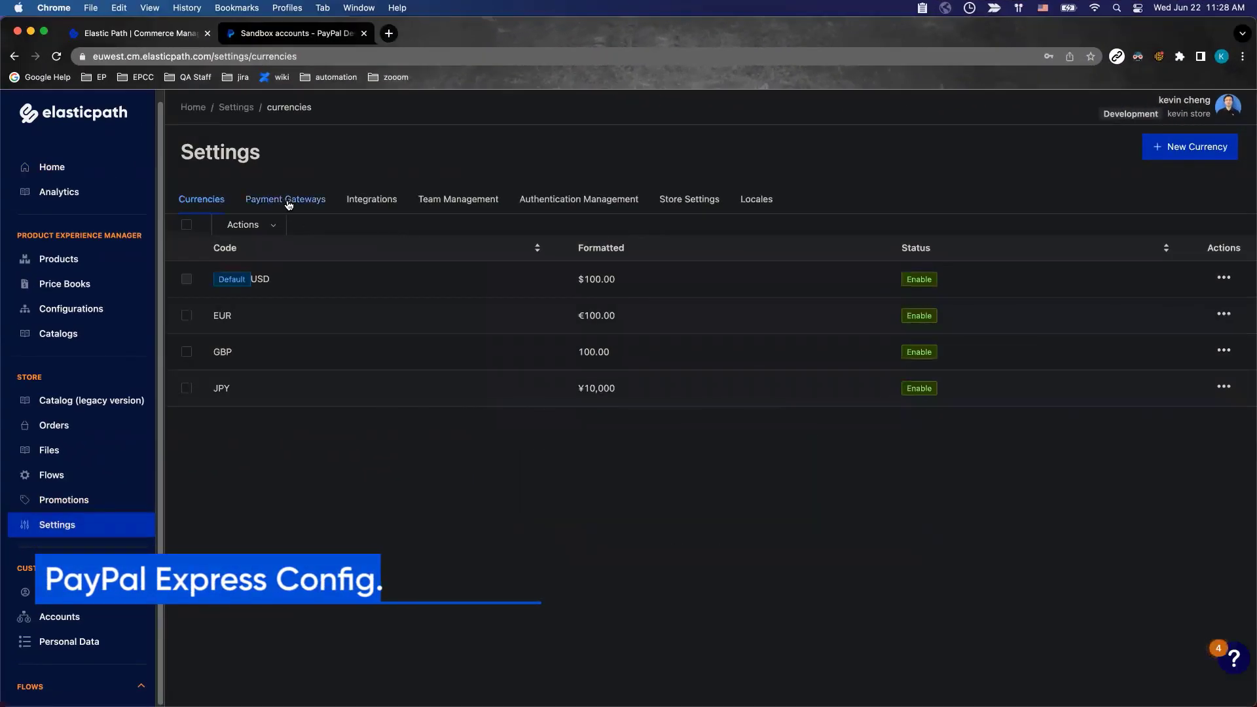
# Enable the PayPal Express Checkout payment gateway with test mode on and start PayPal onboarding.
pyautogui.click(288, 201)
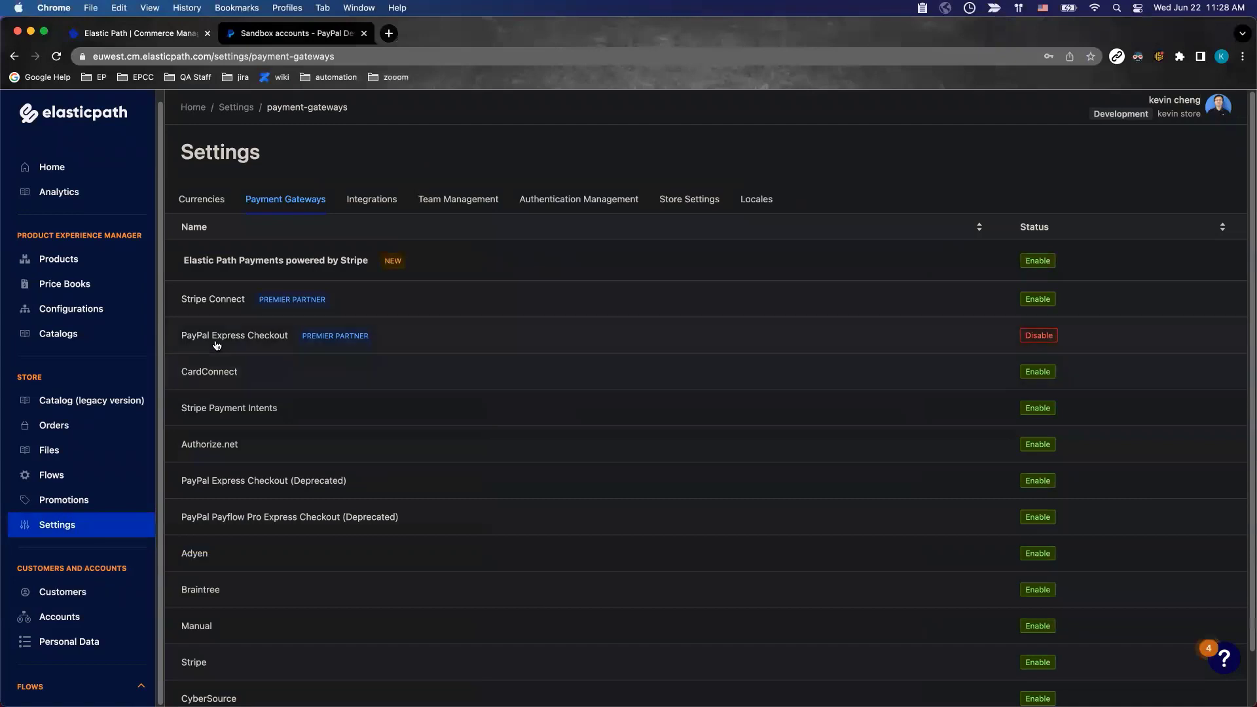
pyautogui.click(271, 338)
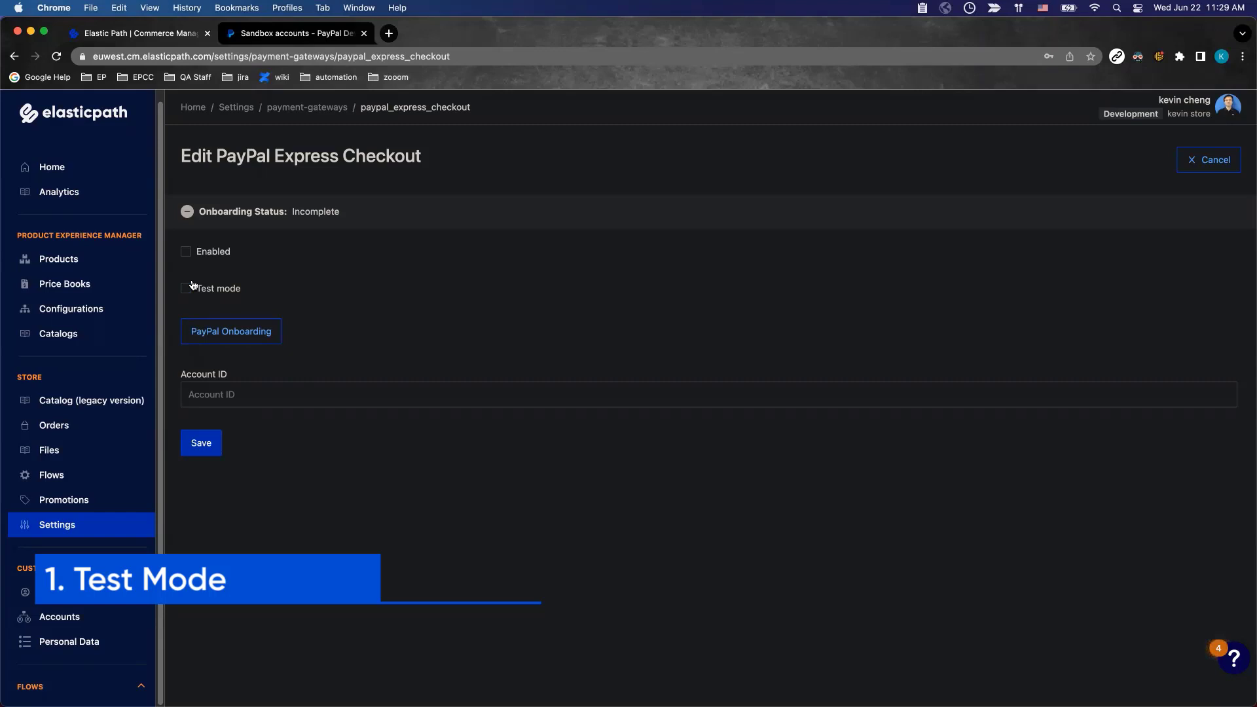
pyautogui.click(187, 253)
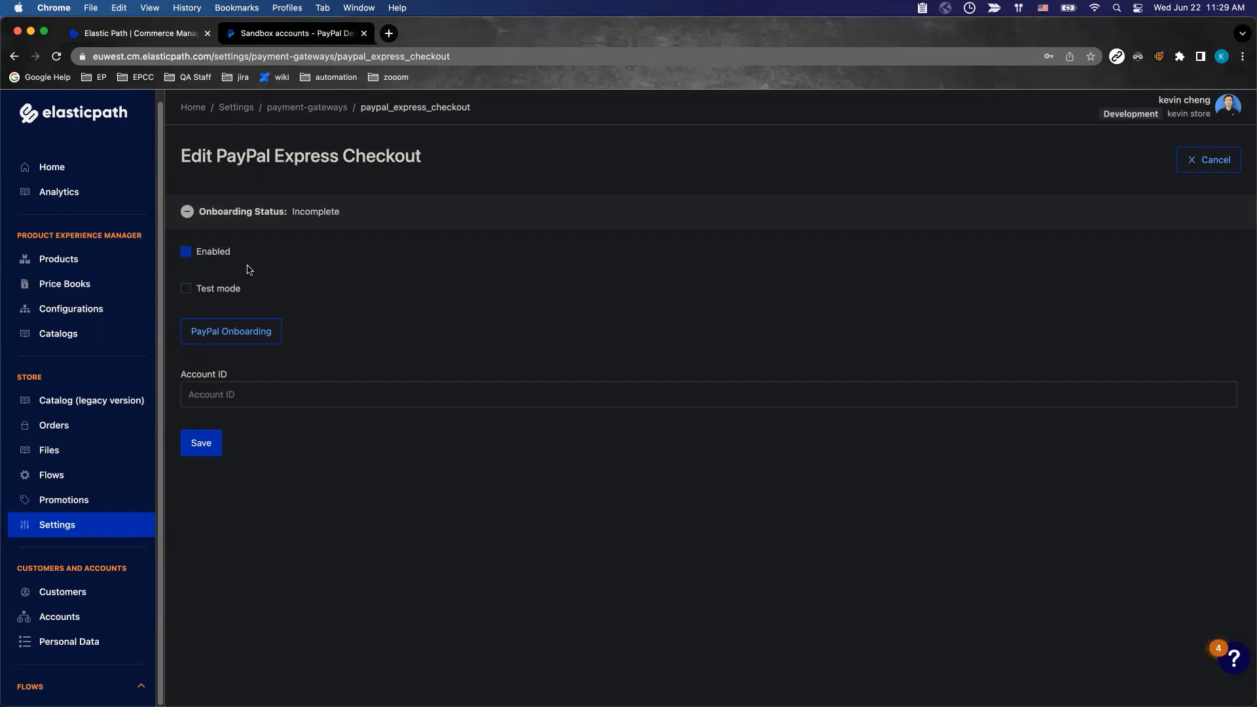
pyautogui.click(238, 291)
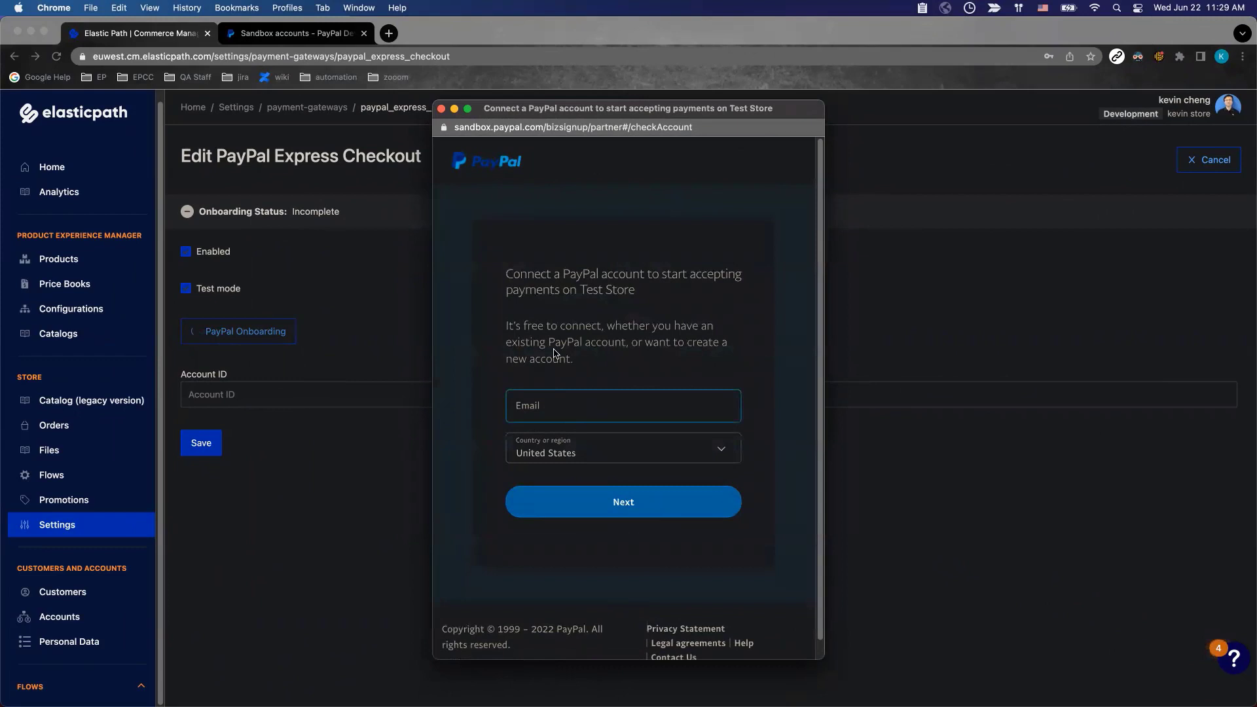
# Switch to the PayPal Developer sandbox accounts and open the details of the US business account created 17 Jun 2022.
pyautogui.click(283, 36)
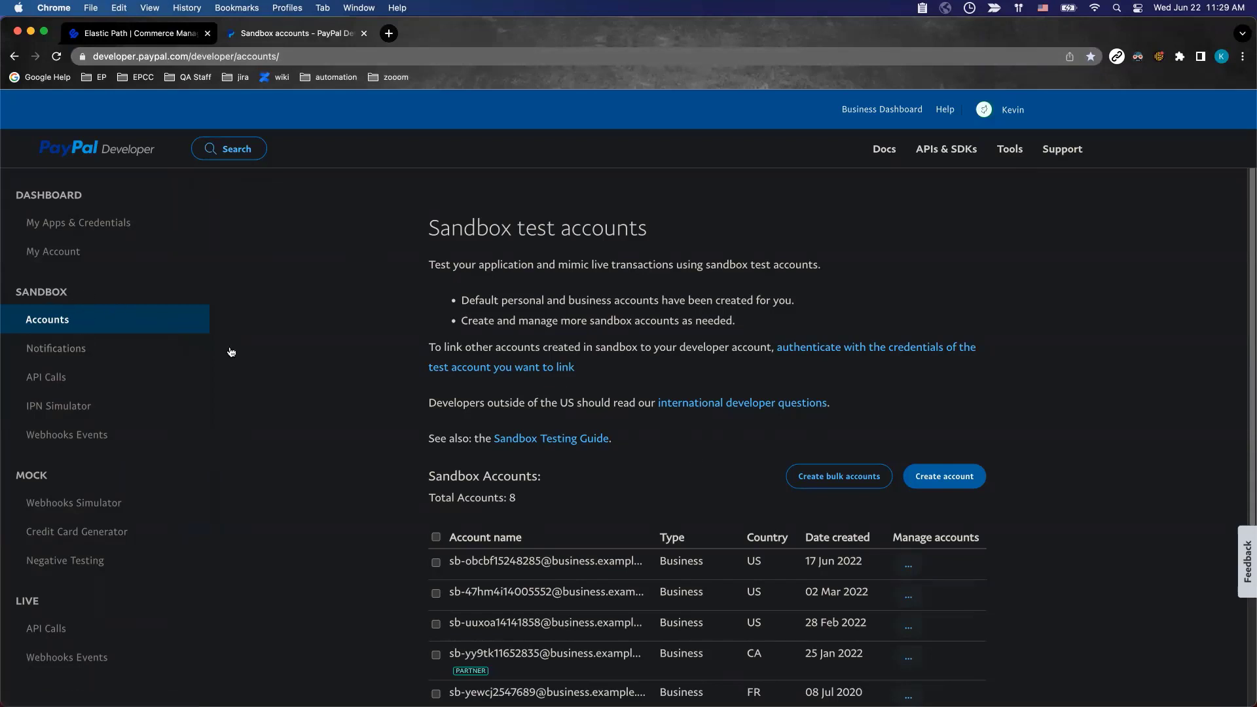
pyautogui.scroll(-3, 865, 524)
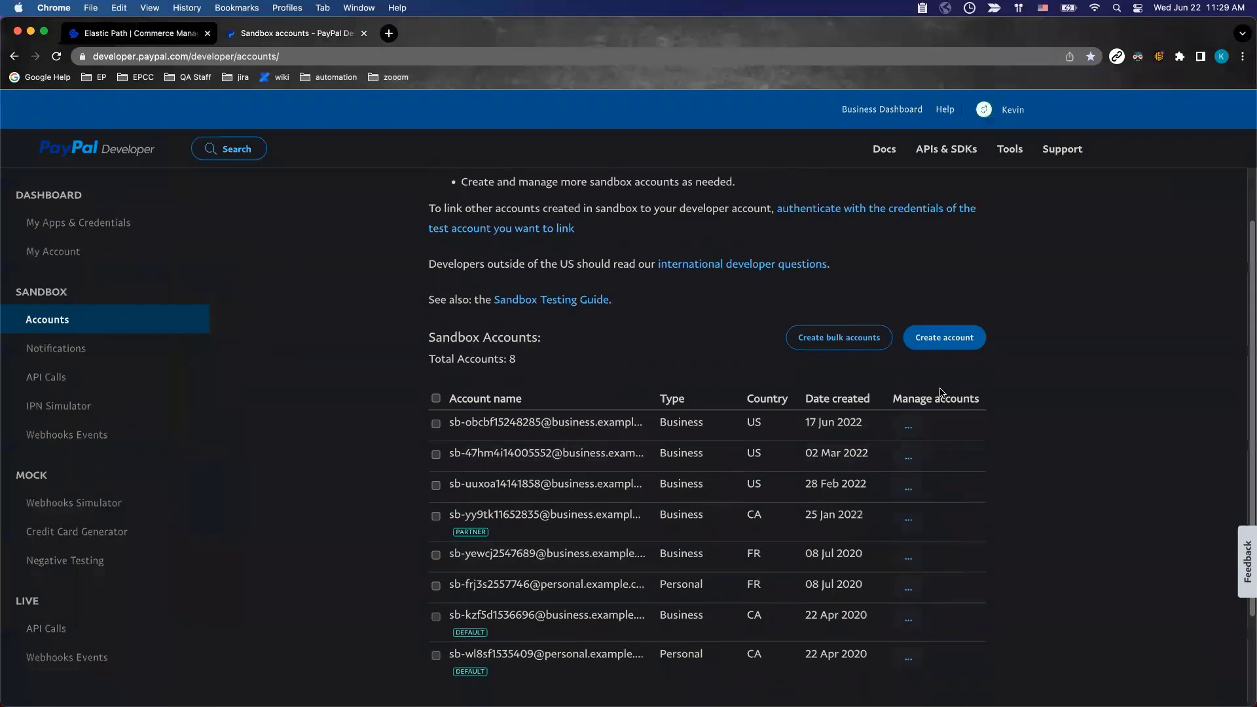
pyautogui.click(974, 347)
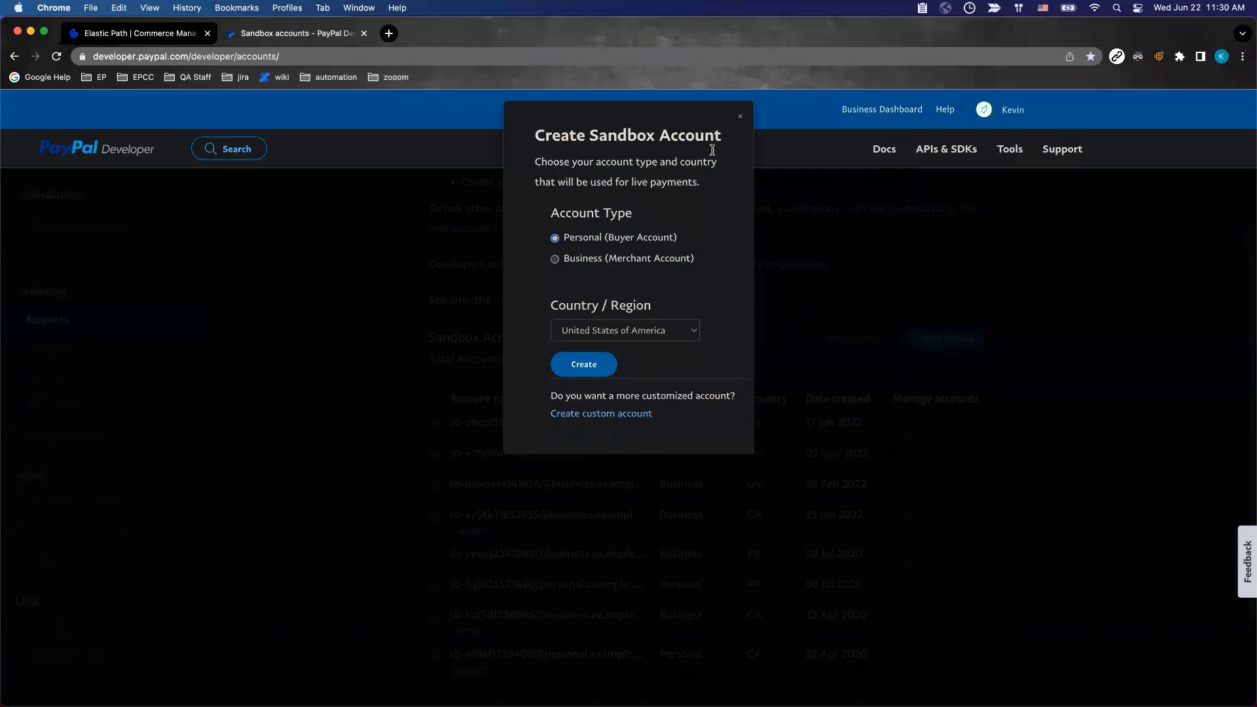
pyautogui.click(738, 120)
pyautogui.click(910, 424)
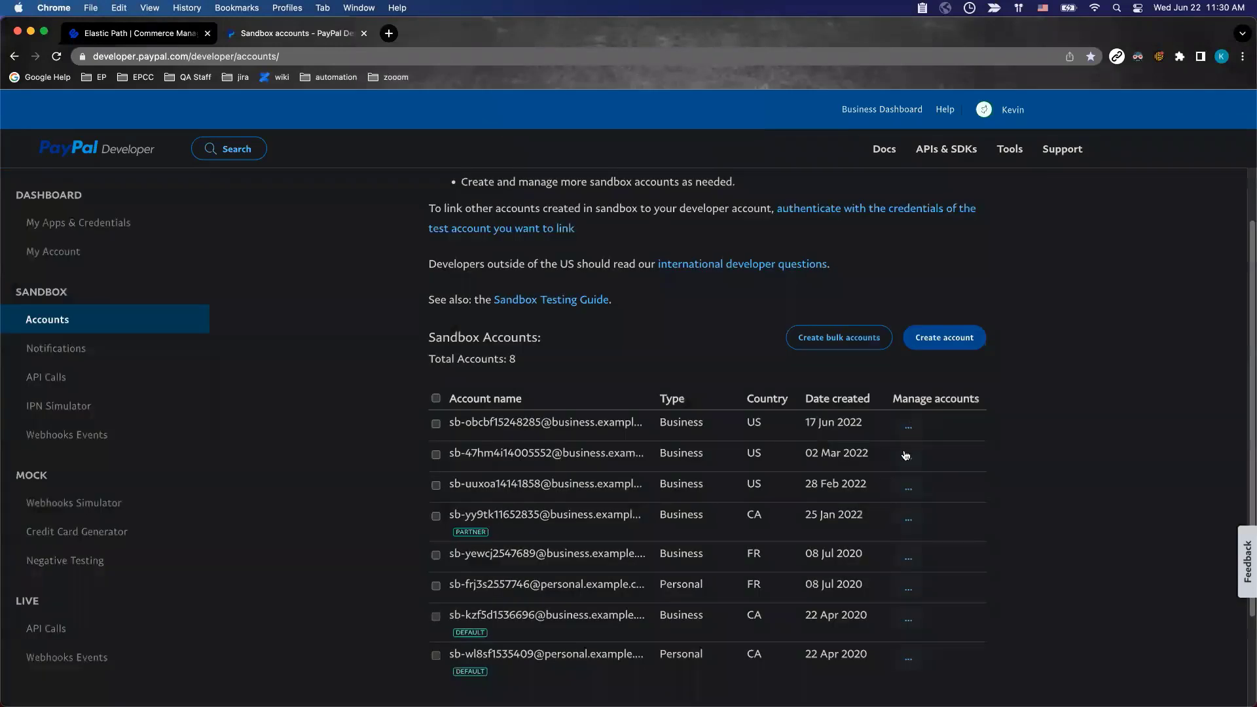
pyautogui.click(904, 458)
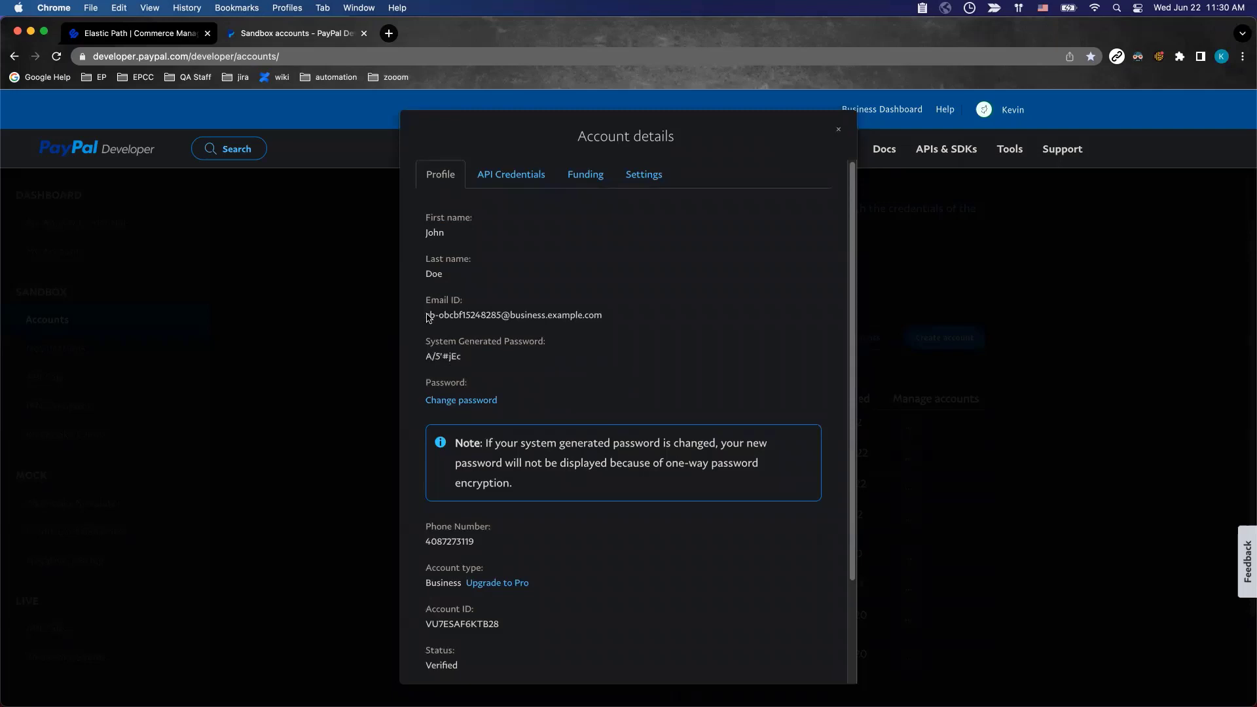
# Copy the sandbox account's e-mail ID into the PayPal onboarding form and proceed with United States as the country.
pyautogui.moveTo(426, 315); pyautogui.dragTo(604, 318)
pyautogui.press('super+c')
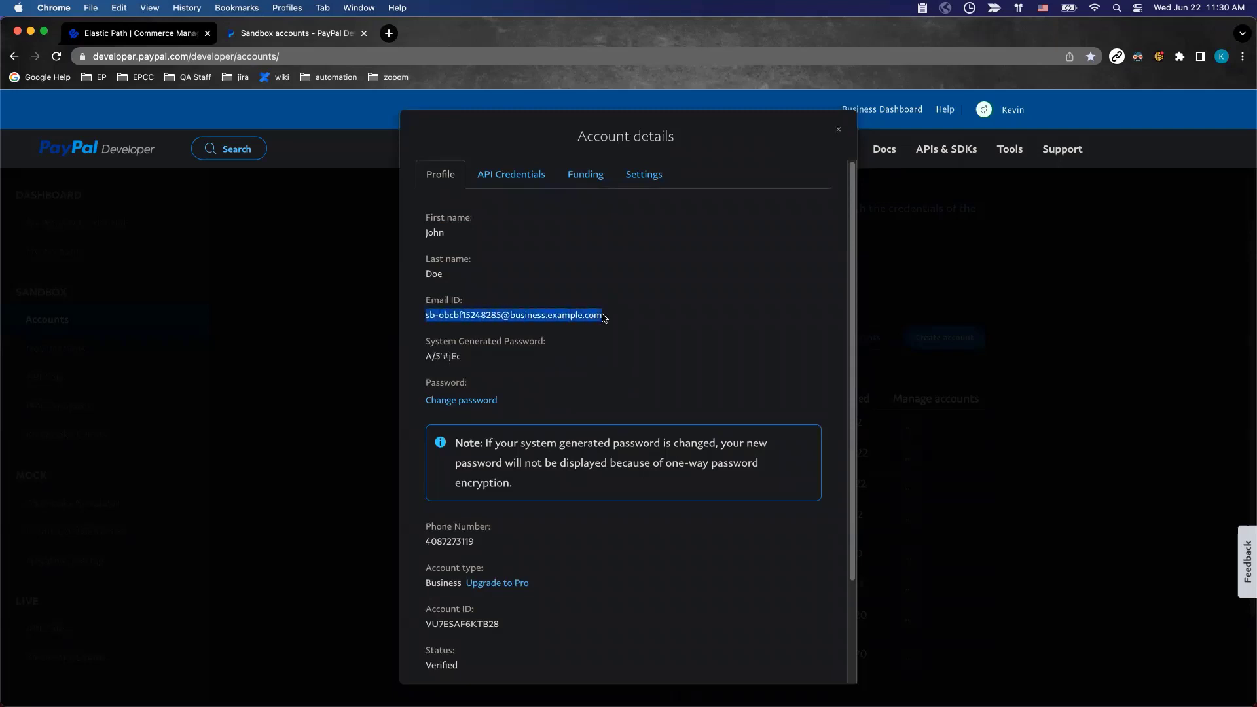
pyautogui.press('super+grave')
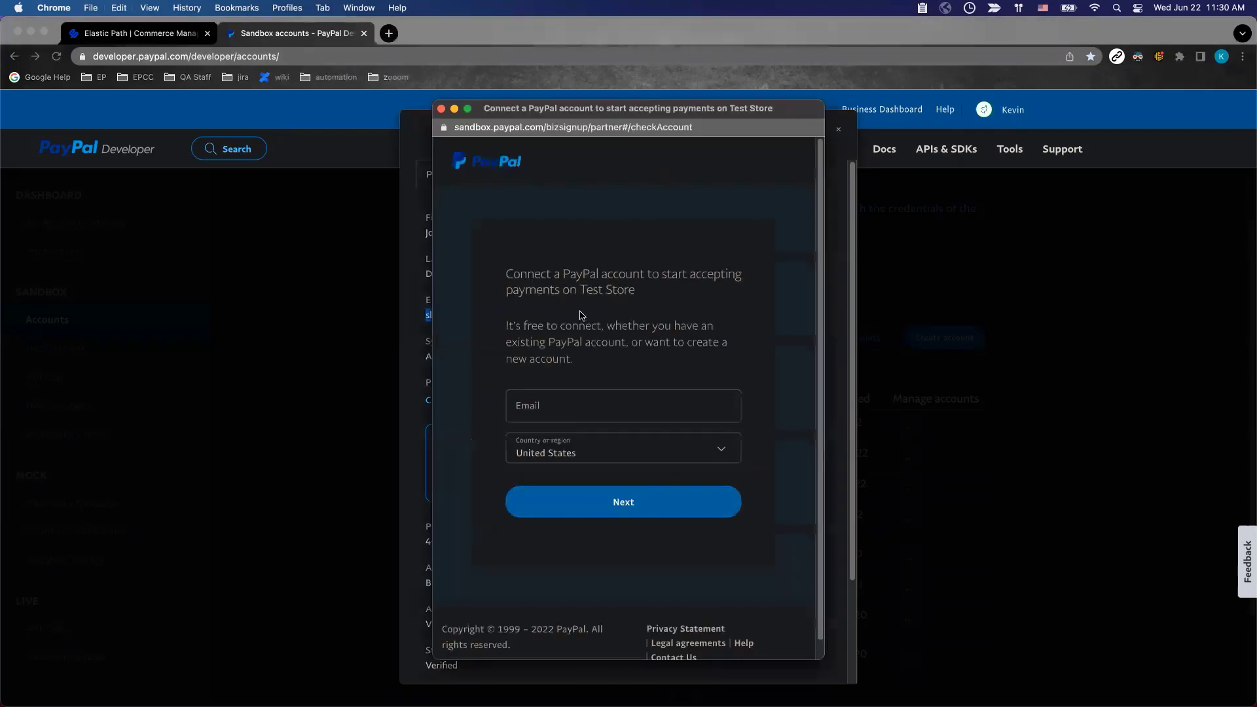
pyautogui.click(569, 404)
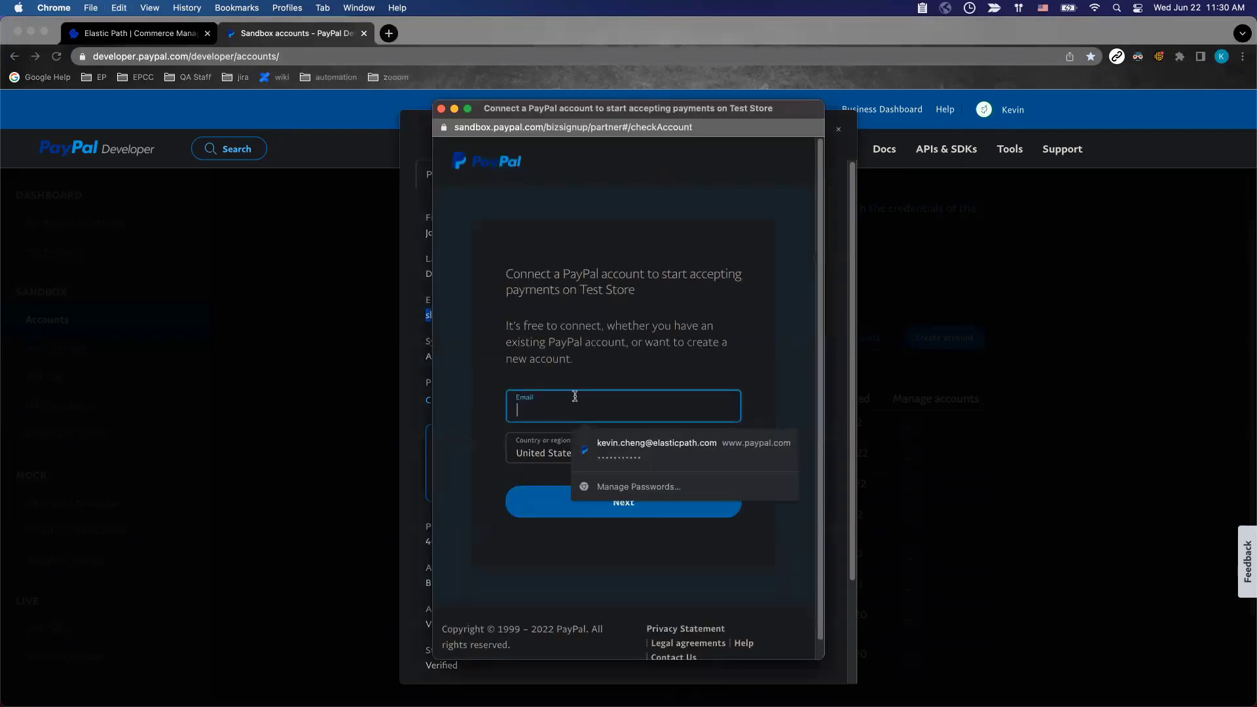
pyautogui.press('super+v')
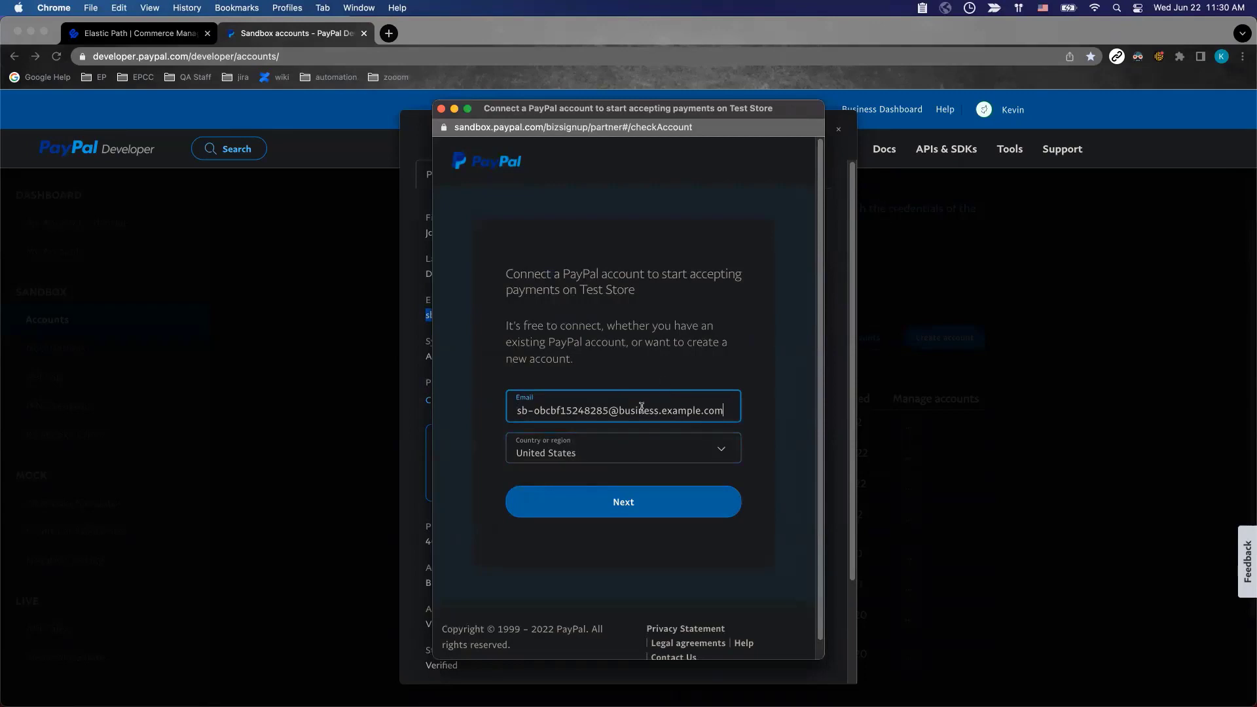
pyautogui.moveTo(727, 113); pyautogui.dragTo(380, 105)
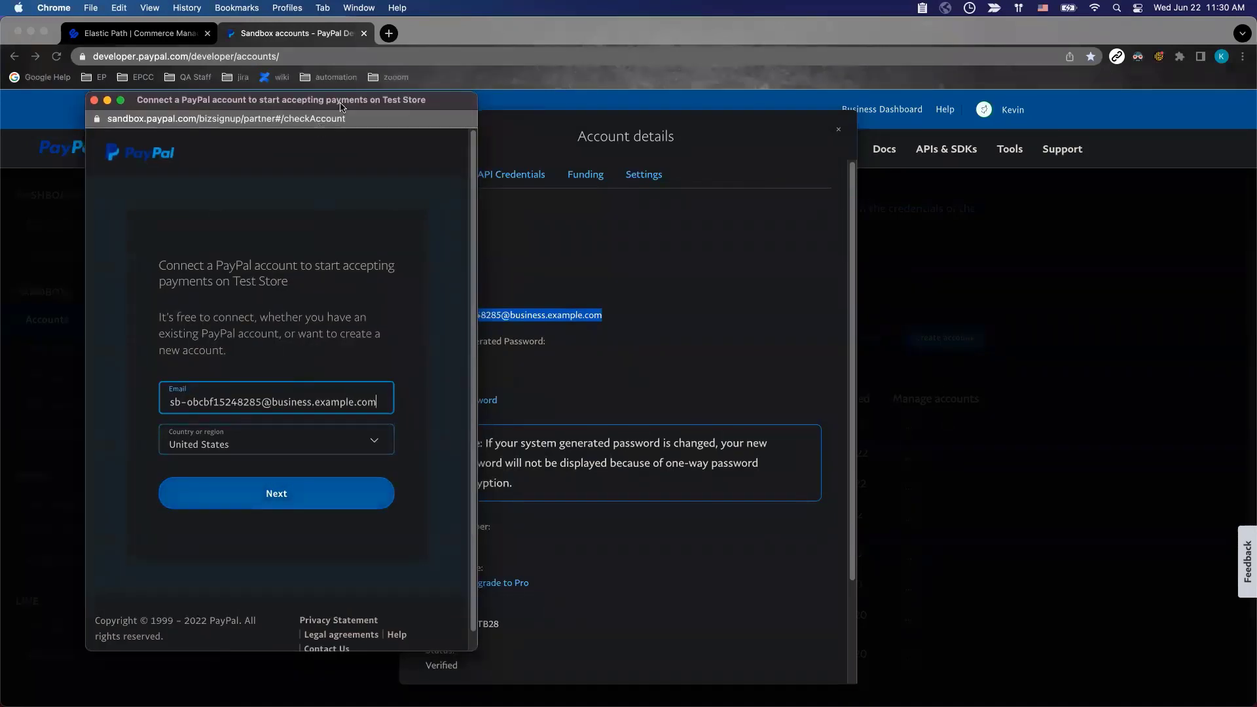
pyautogui.moveTo(342, 110); pyautogui.dragTo(542, 125)
pyautogui.click(446, 505)
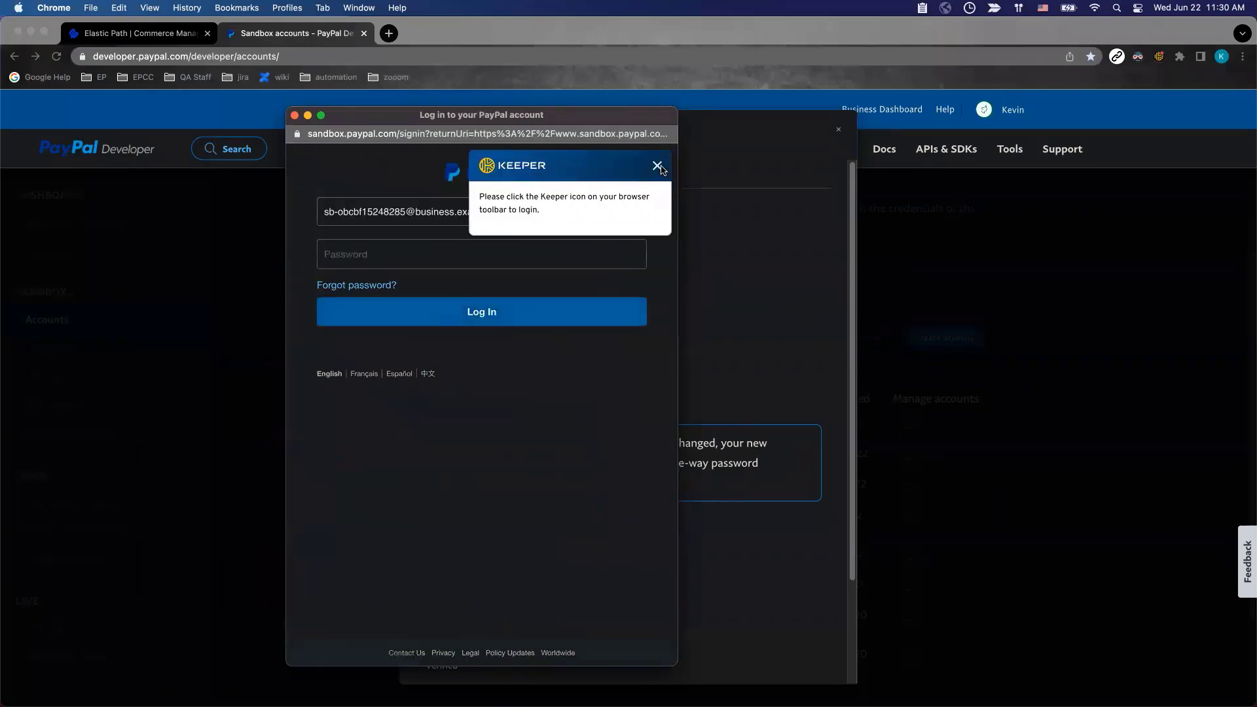
# Copy the sandbox account's system generated password into the PayPal password field and log in.
pyautogui.click(735, 260)
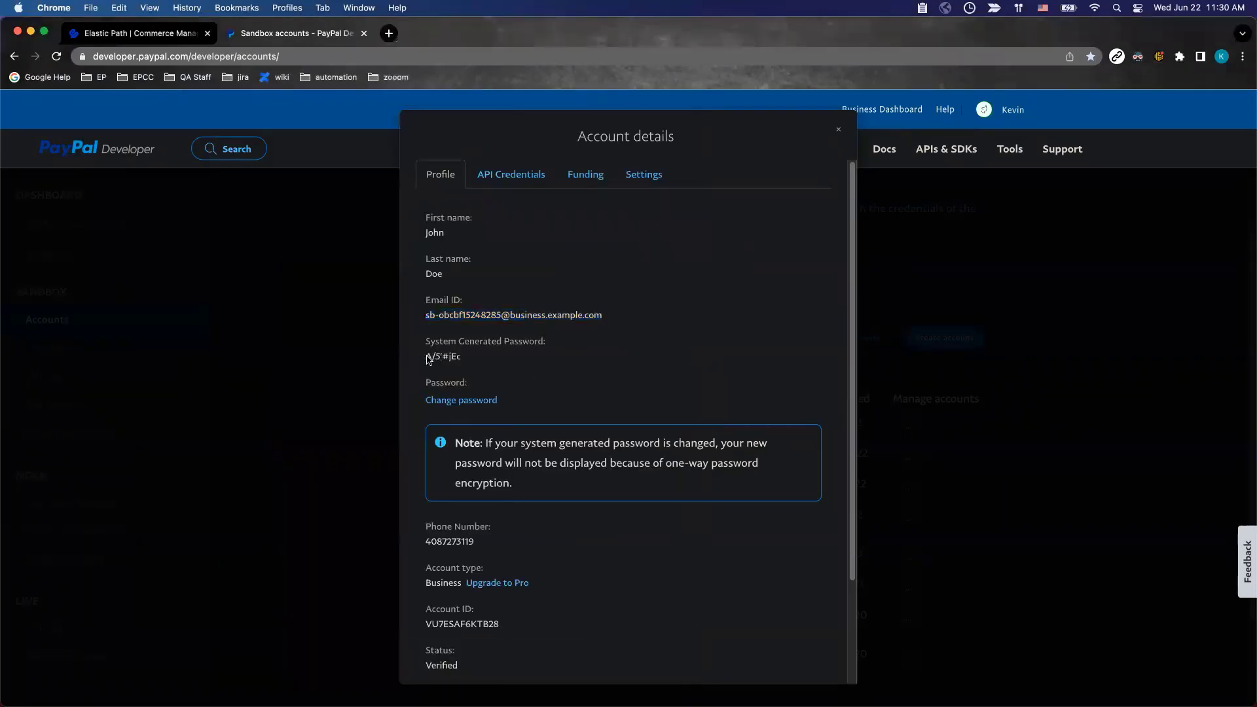
pyautogui.moveTo(426, 357); pyautogui.dragTo(462, 360)
pyautogui.press('super+c')
pyautogui.press('super+grave')
pyautogui.click(427, 259)
pyautogui.press('super+v')
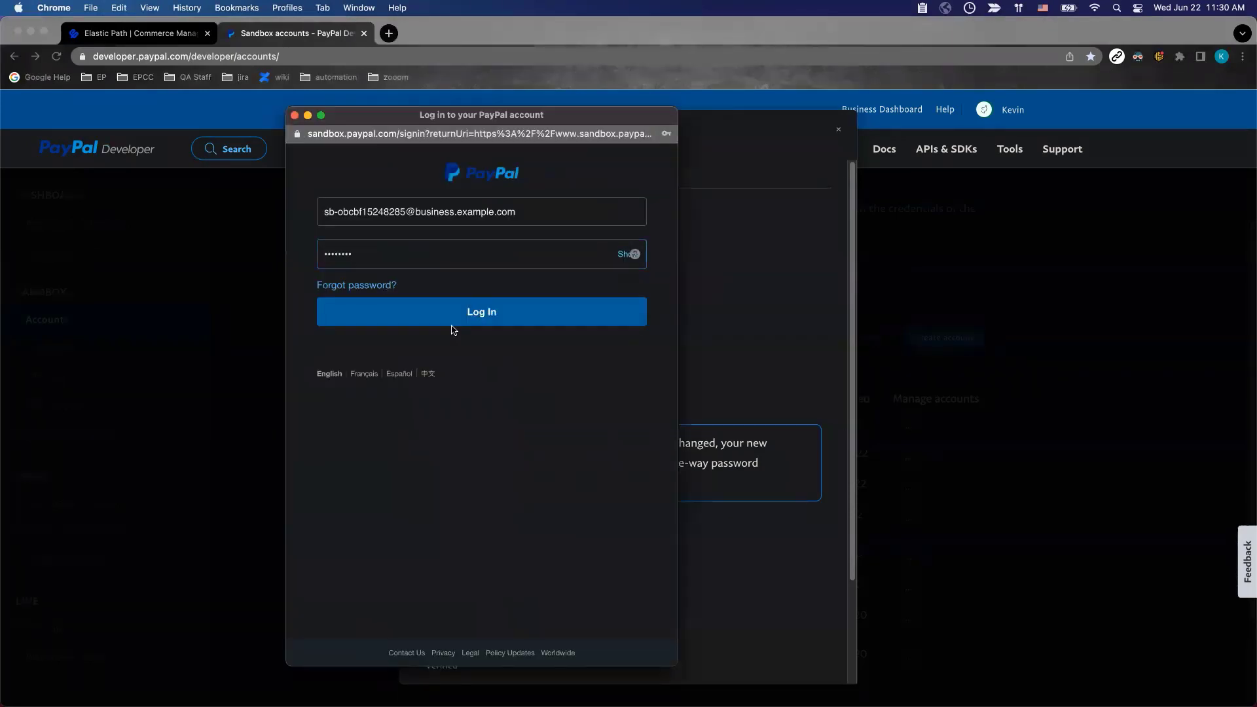
pyautogui.click(483, 325)
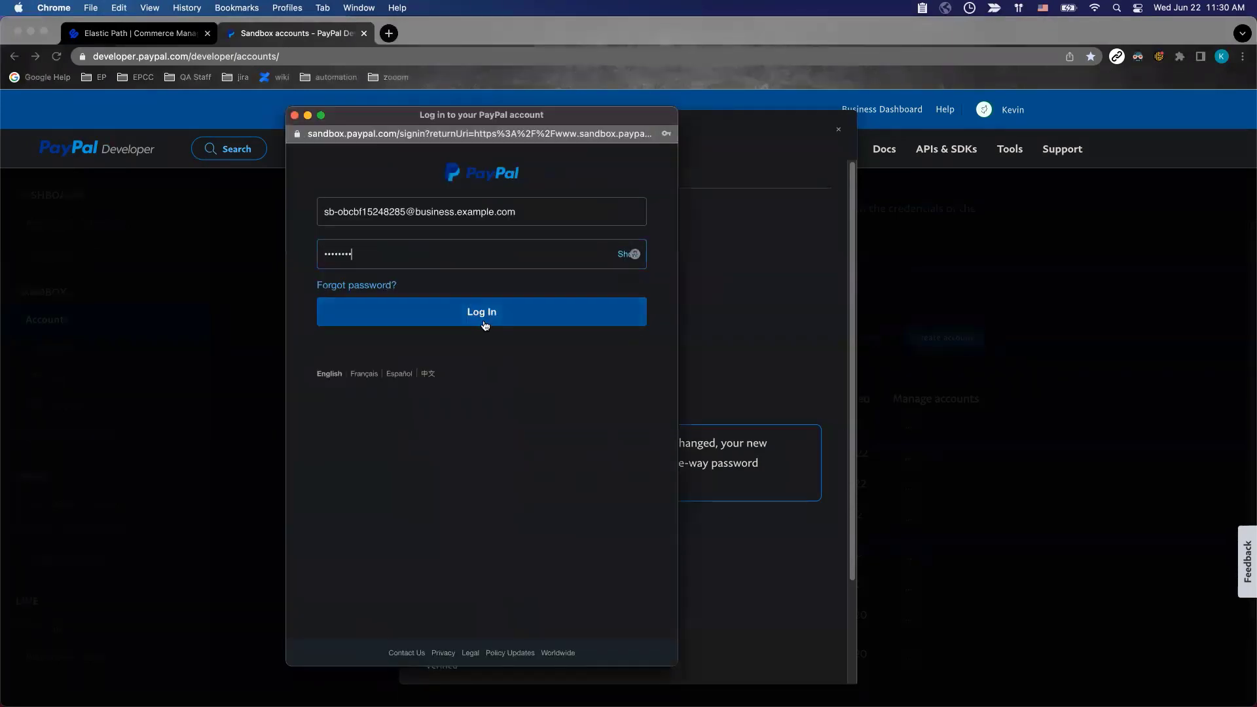
# Return to the Elastic Path gateway page and finish the sandbox onboarding by going back to Test Store.
pyautogui.click(141, 34)
pyautogui.press('super+grave')
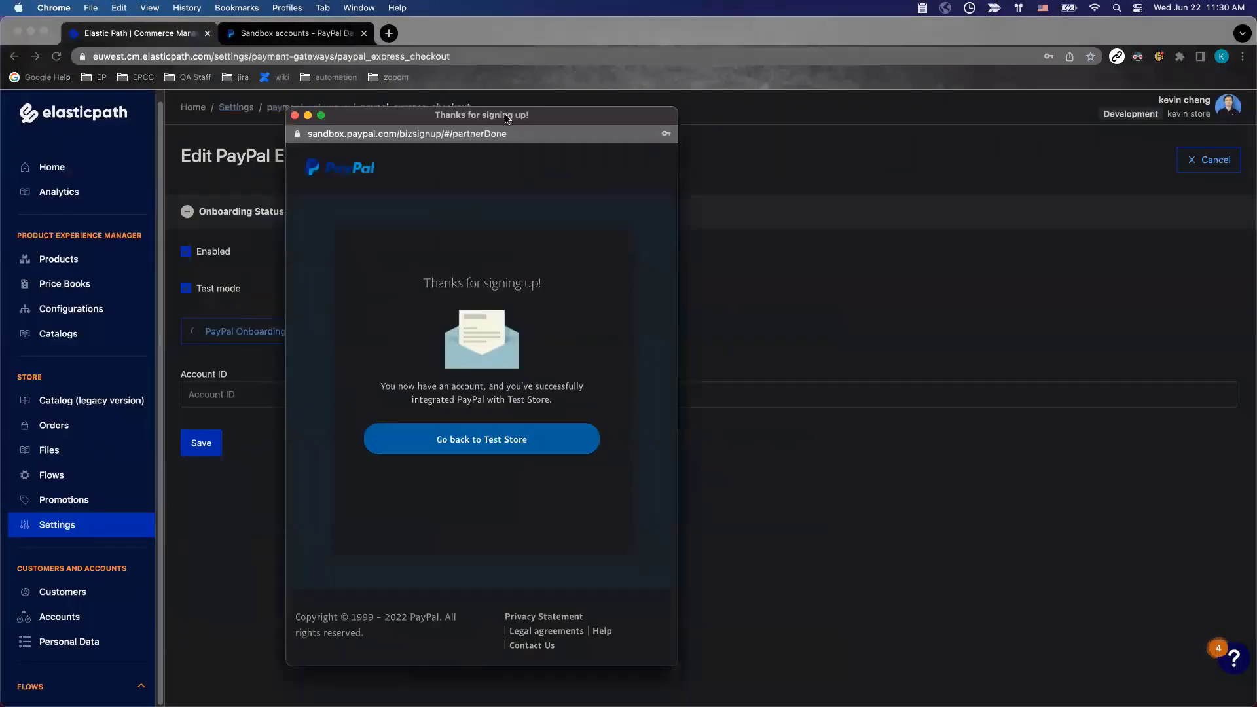
pyautogui.moveTo(506, 118); pyautogui.dragTo(756, 115)
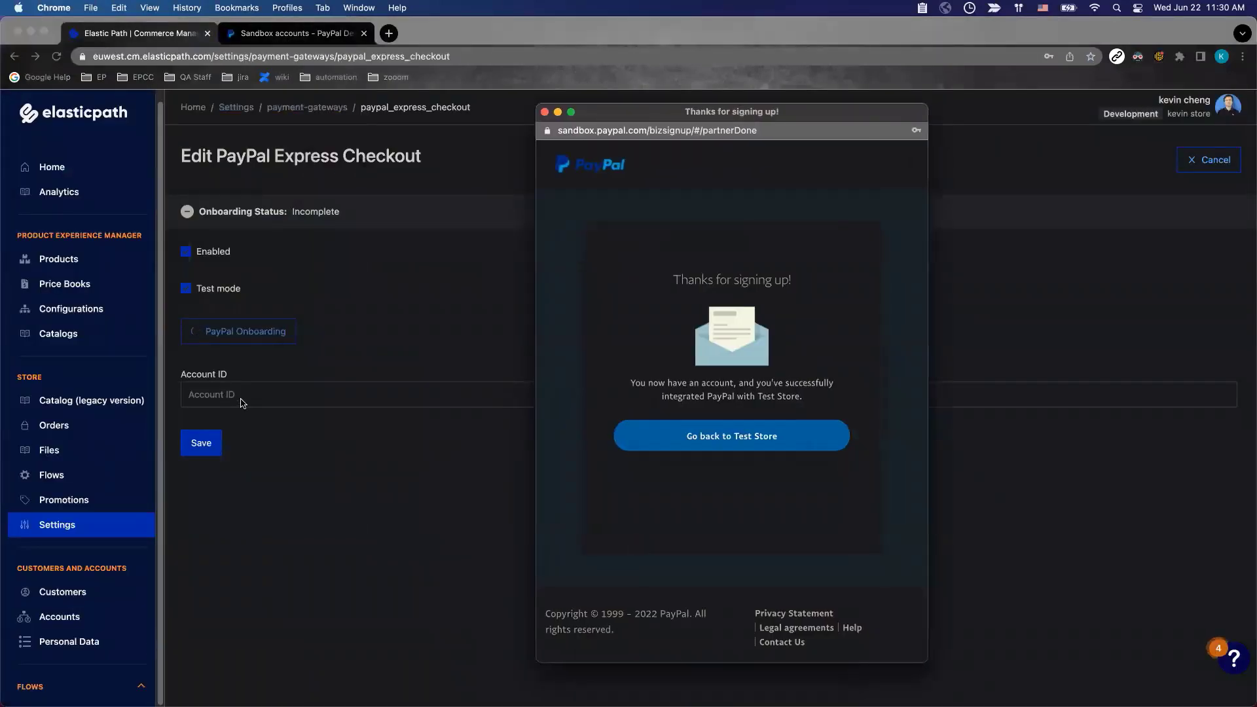
pyautogui.click(744, 448)
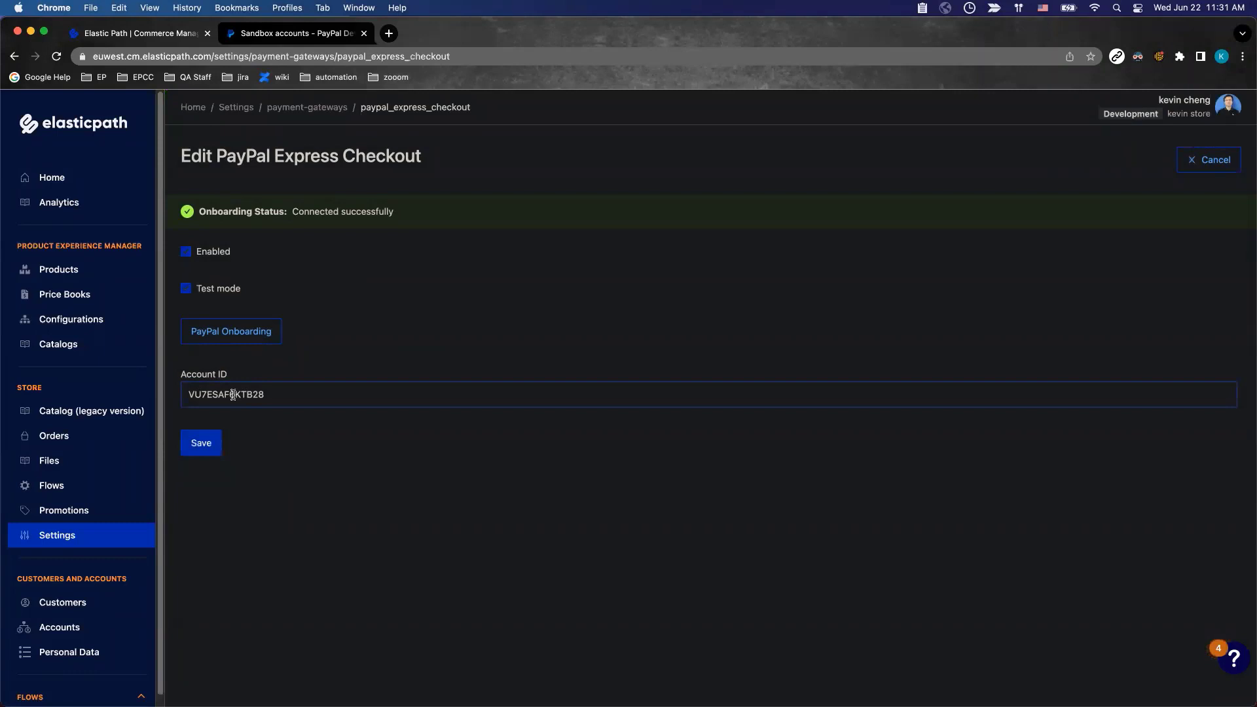
# Compare the gateway's account ID with the account ID in the sandbox account details by searching for it there.
pyautogui.doubleClick(255, 395)
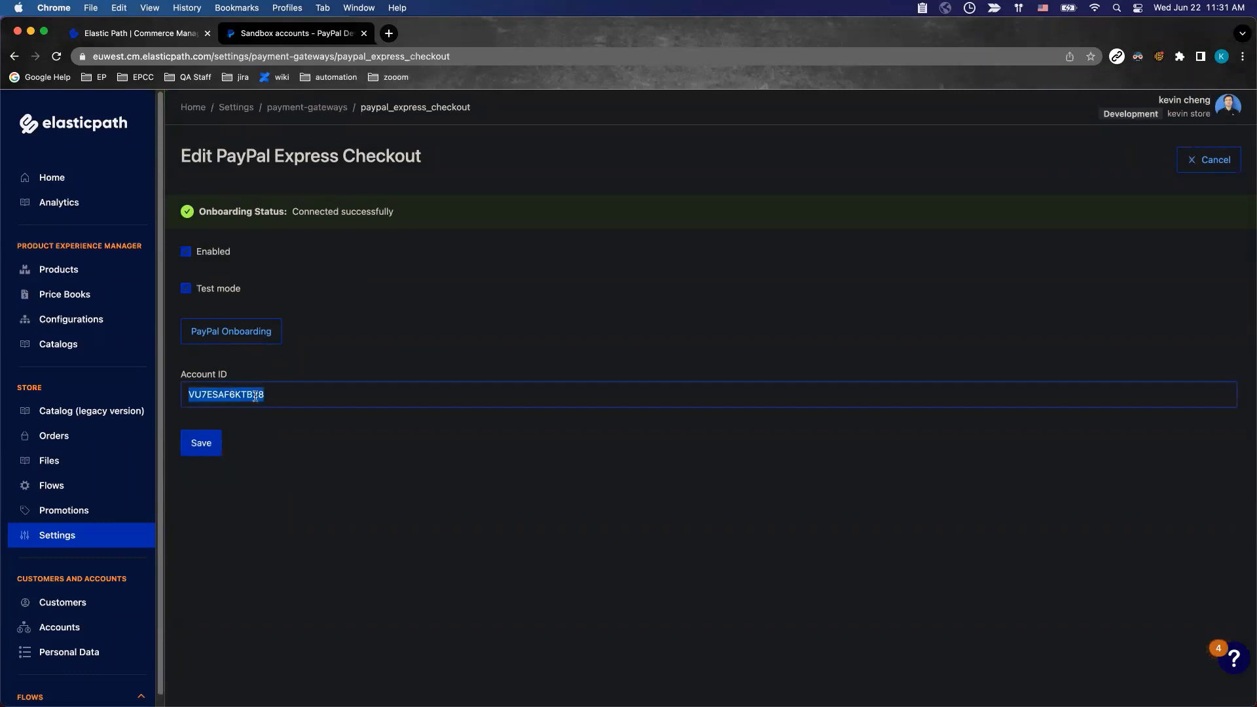
pyautogui.click(291, 32)
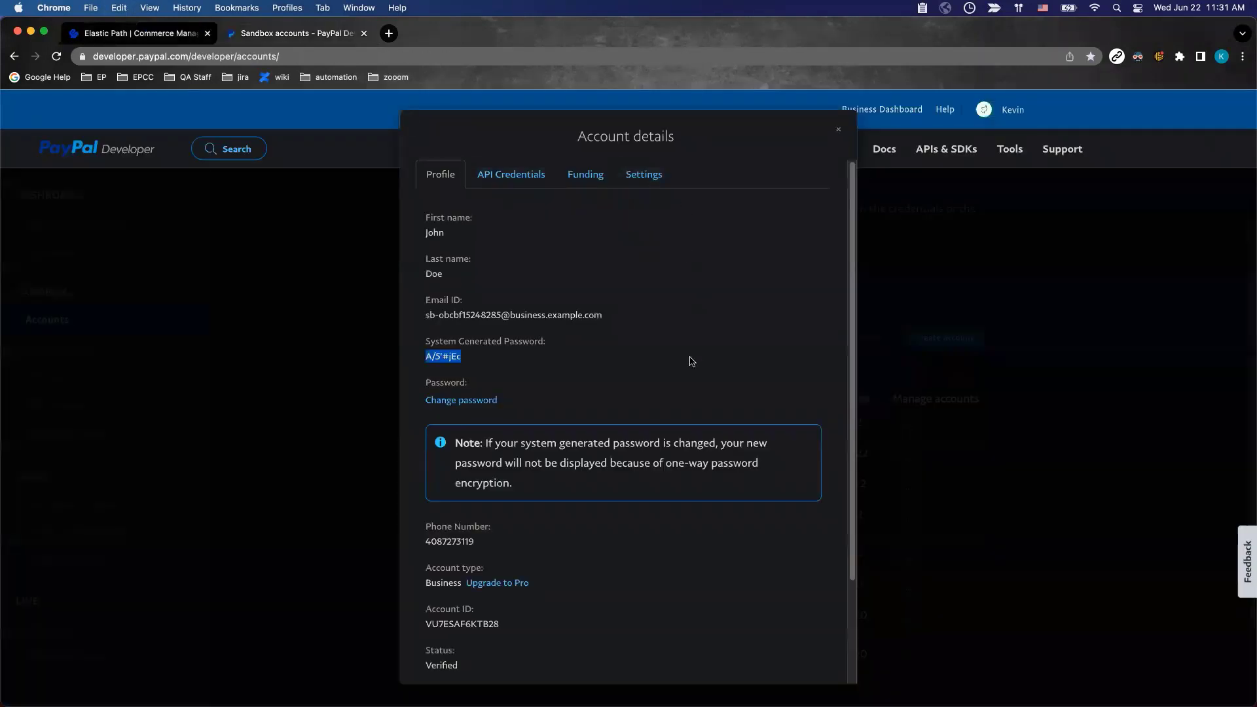
pyautogui.scroll(-2, 691, 360)
pyautogui.press('super+f')
pyautogui.press('super+v')
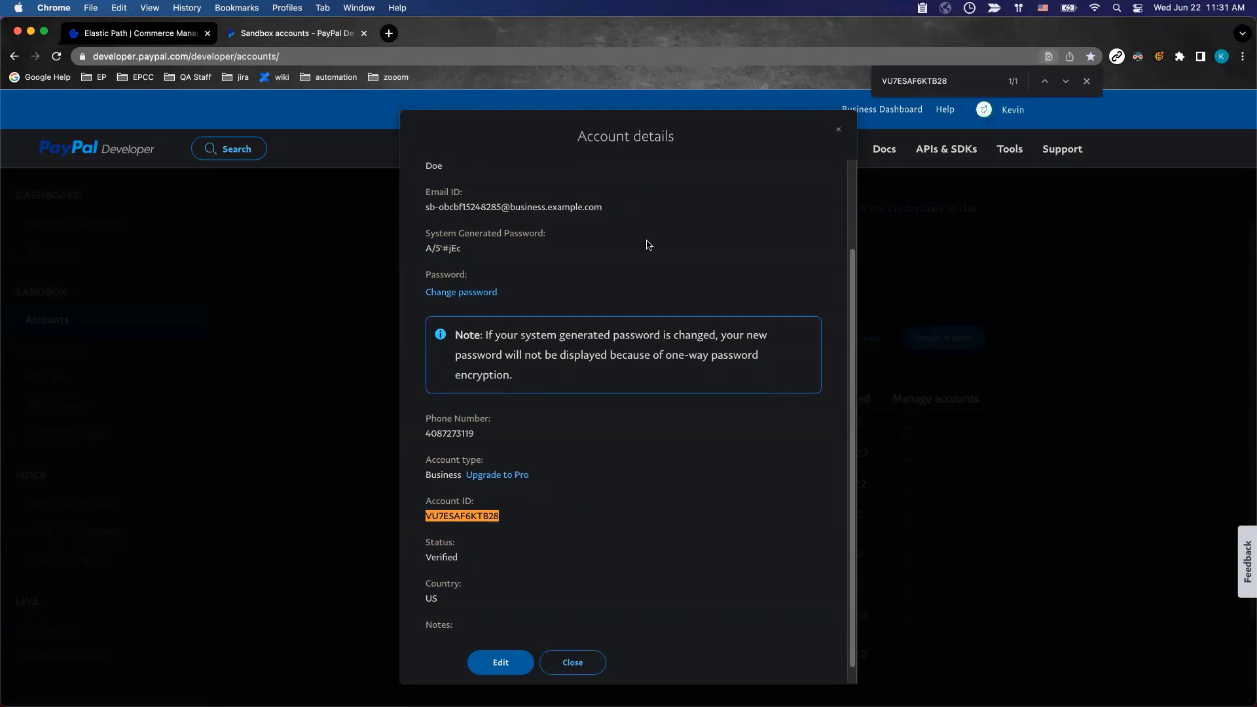
pyautogui.click(150, 34)
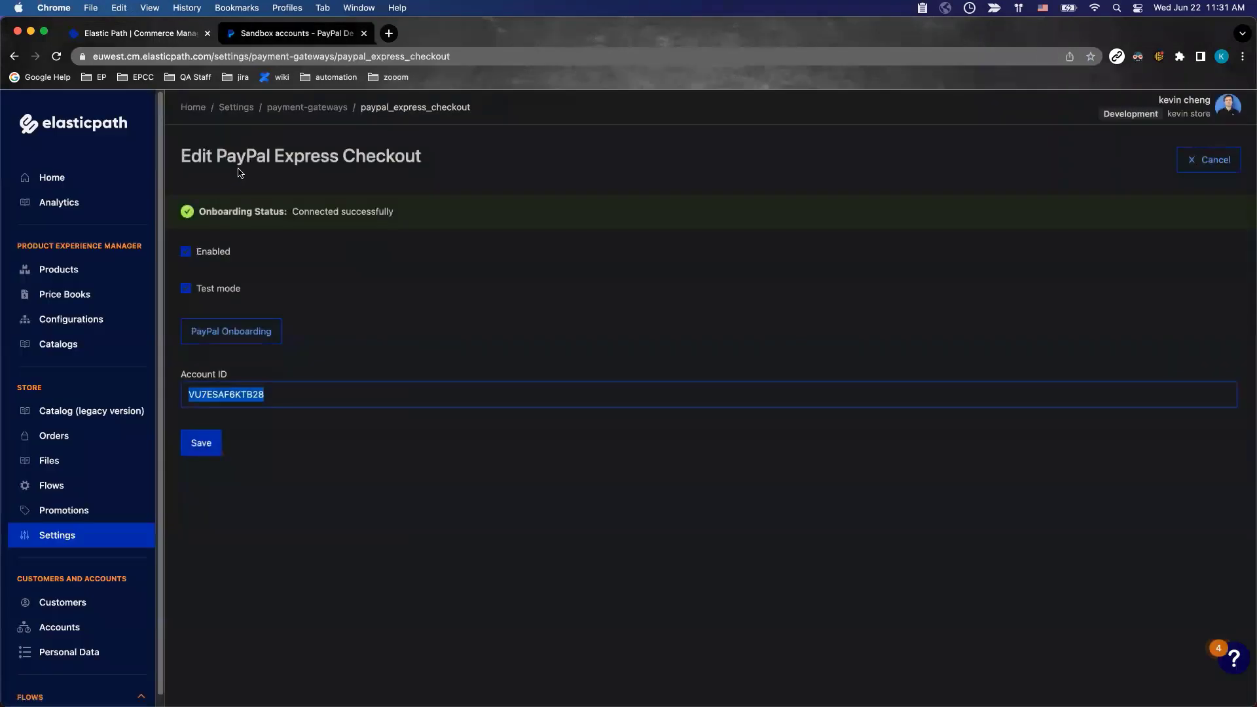
pyautogui.click(497, 493)
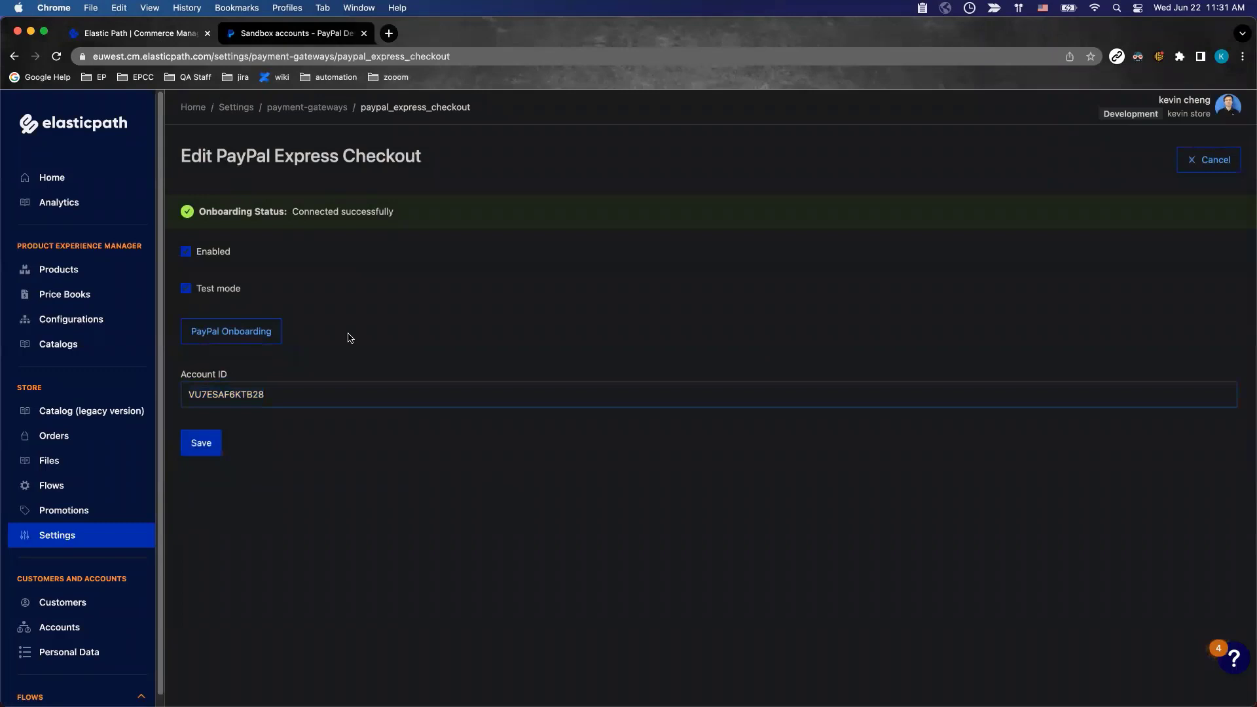
# Save the test-mode gateway configuration and reopen PayPal Express Checkout.
pyautogui.click(203, 445)
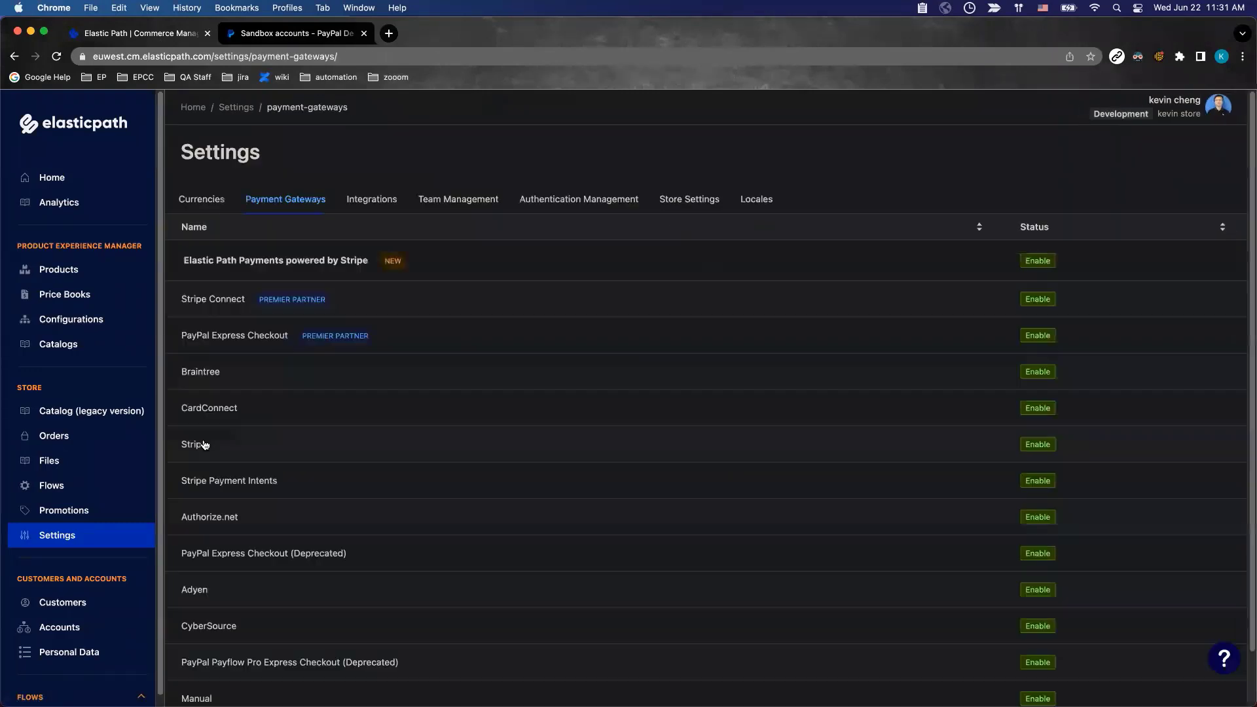
pyautogui.click(224, 336)
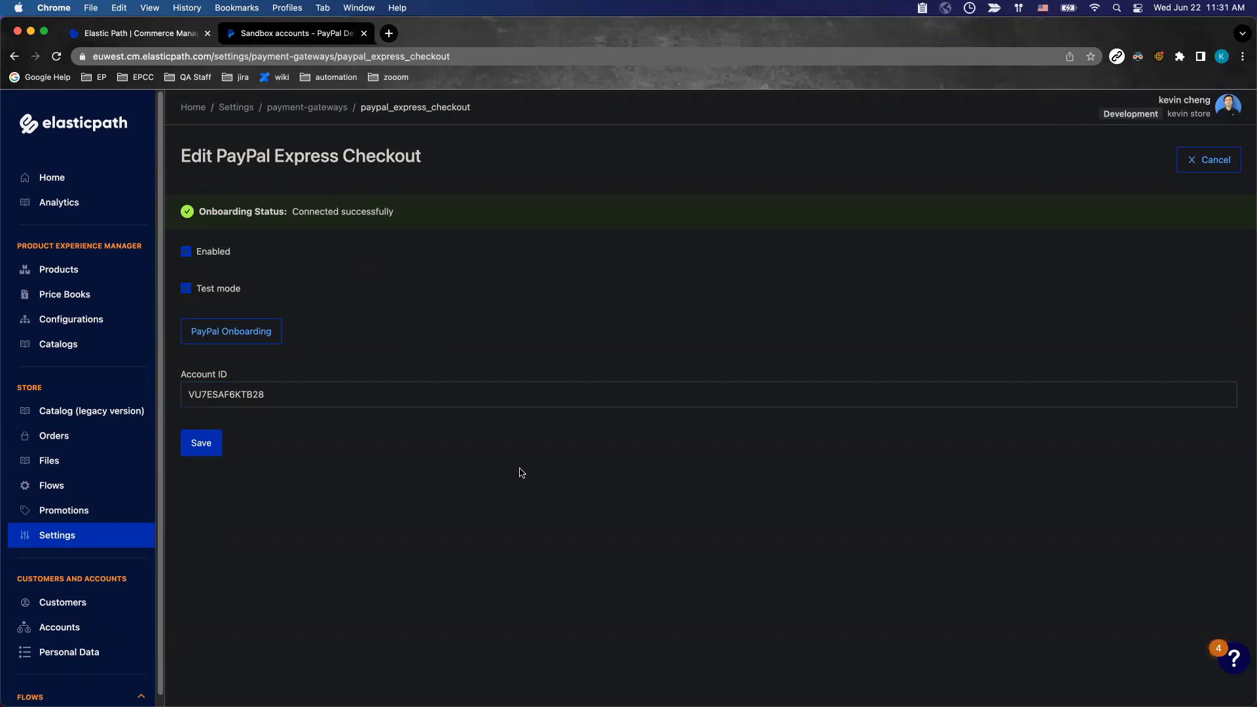
# Turn off test mode for PayPal Express Checkout and re-run the PayPal onboarding.
pyautogui.click(187, 288)
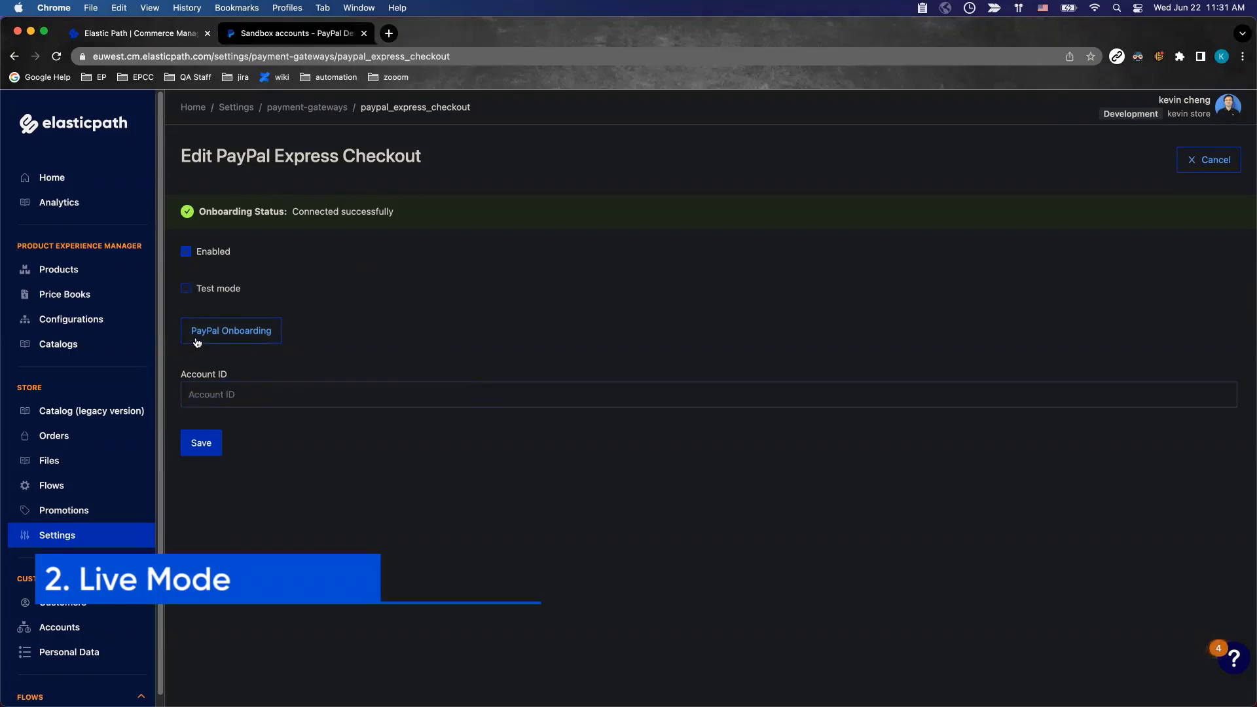
pyautogui.click(222, 394)
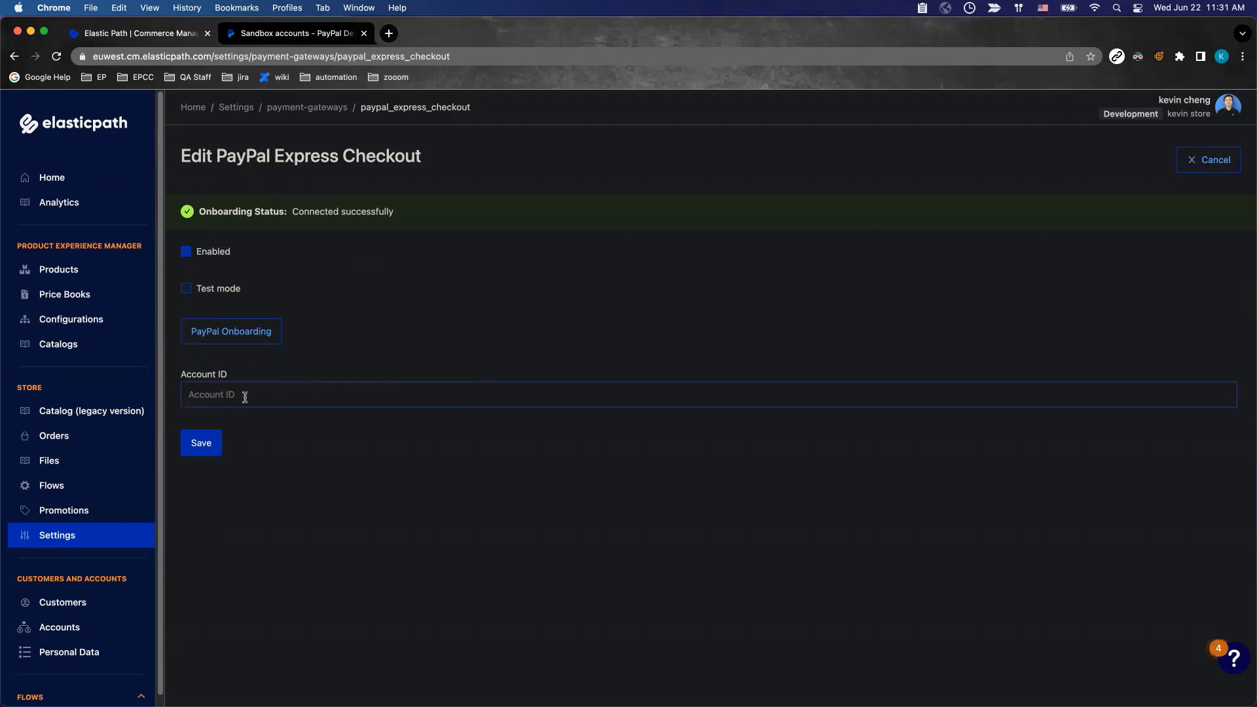
pyautogui.click(248, 340)
pyautogui.click(233, 338)
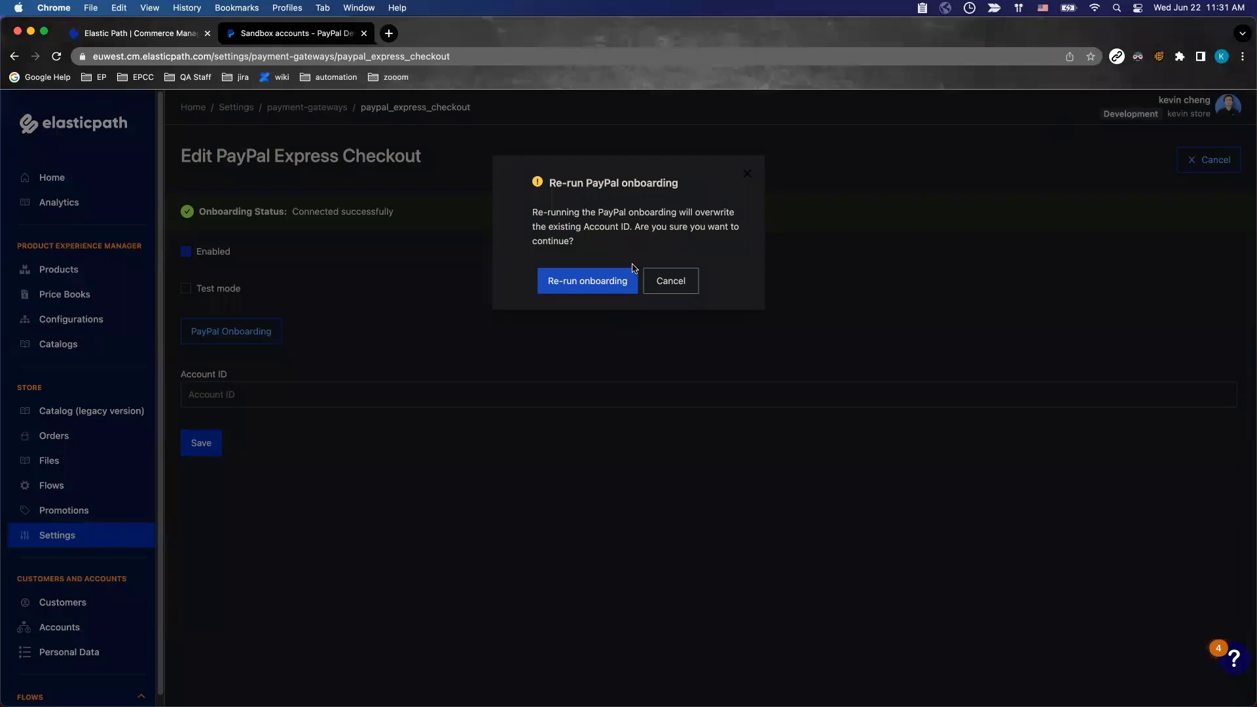
pyautogui.click(598, 288)
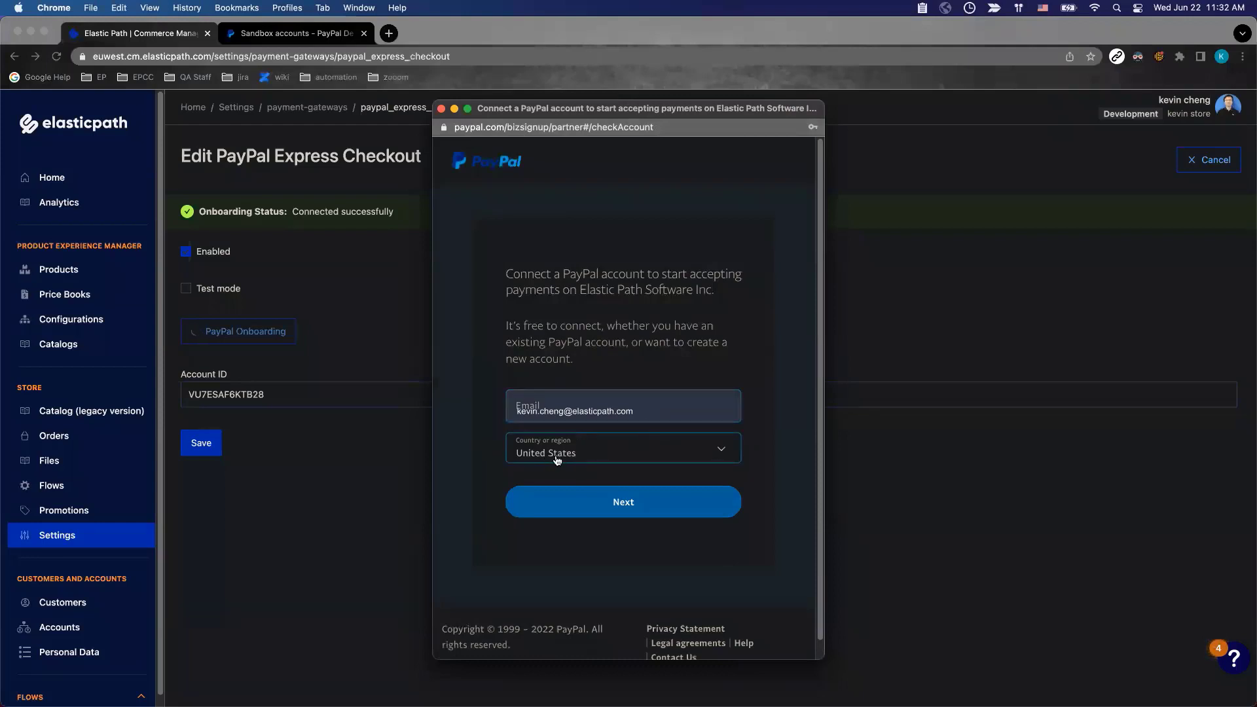
# Enter the live merchant account's e-mail and password in the PayPal onboarding window and log in.
pyautogui.click(662, 409)
pyautogui.press('super+v')
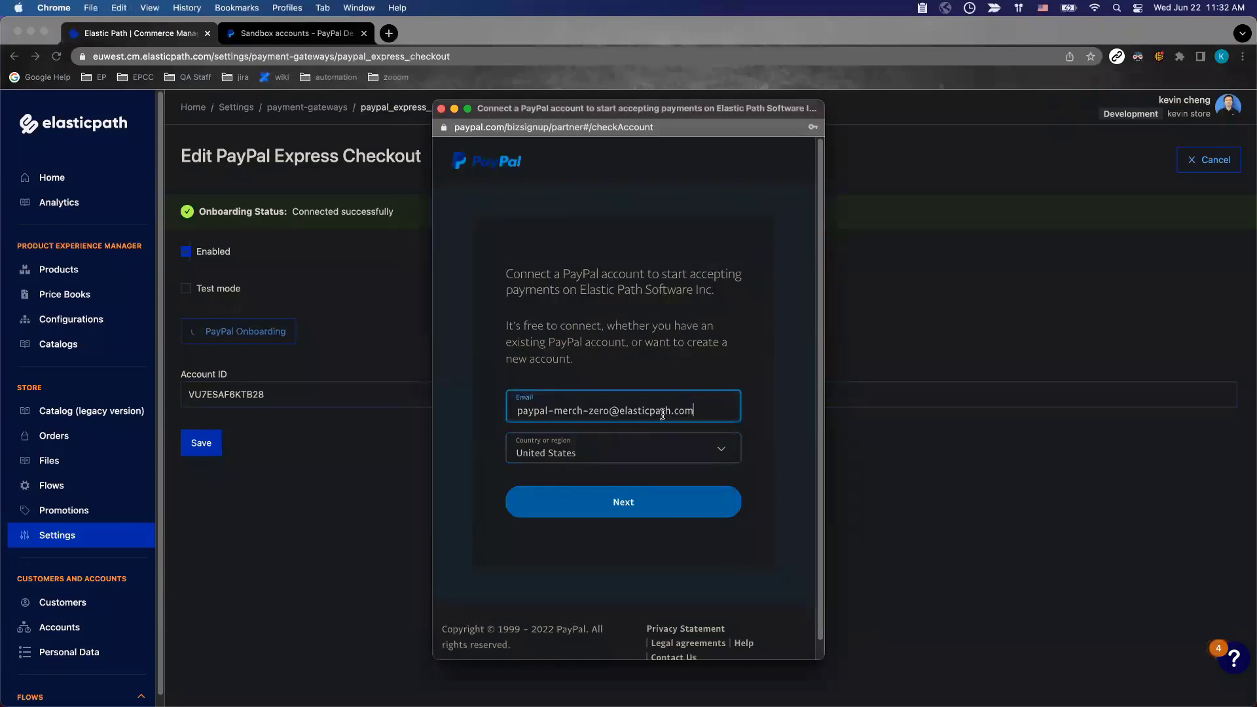
pyautogui.click(634, 510)
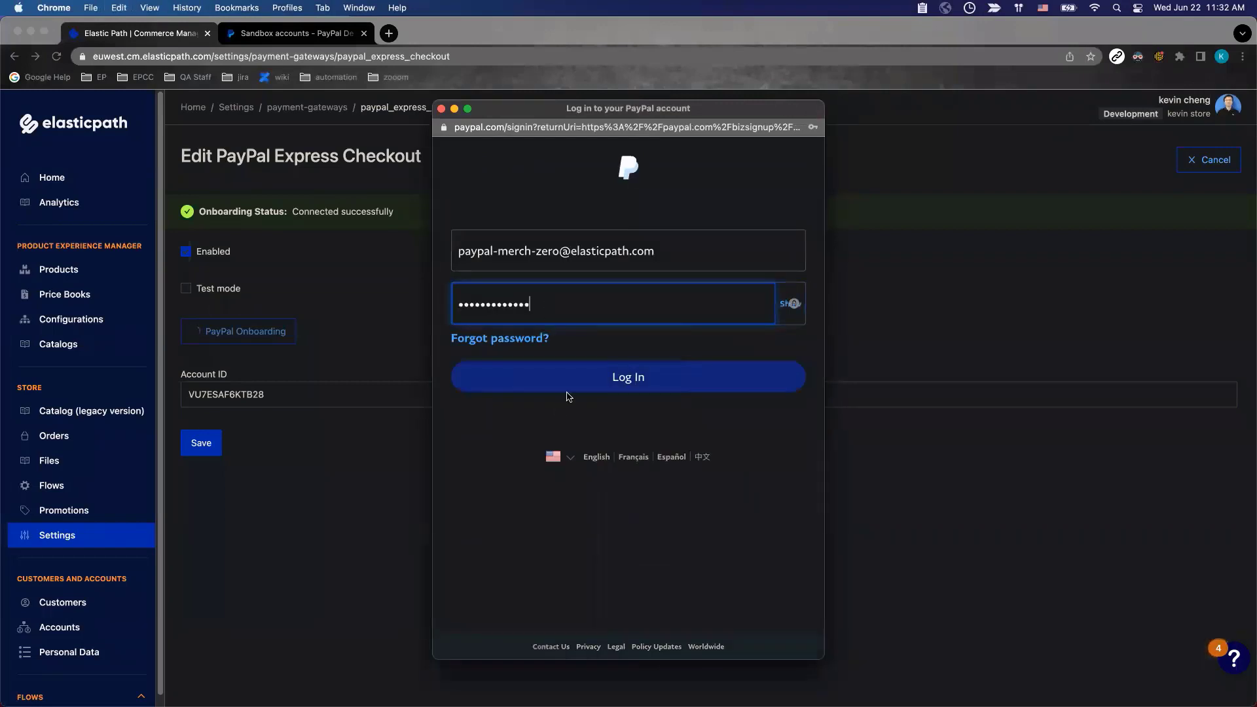
pyautogui.click(584, 386)
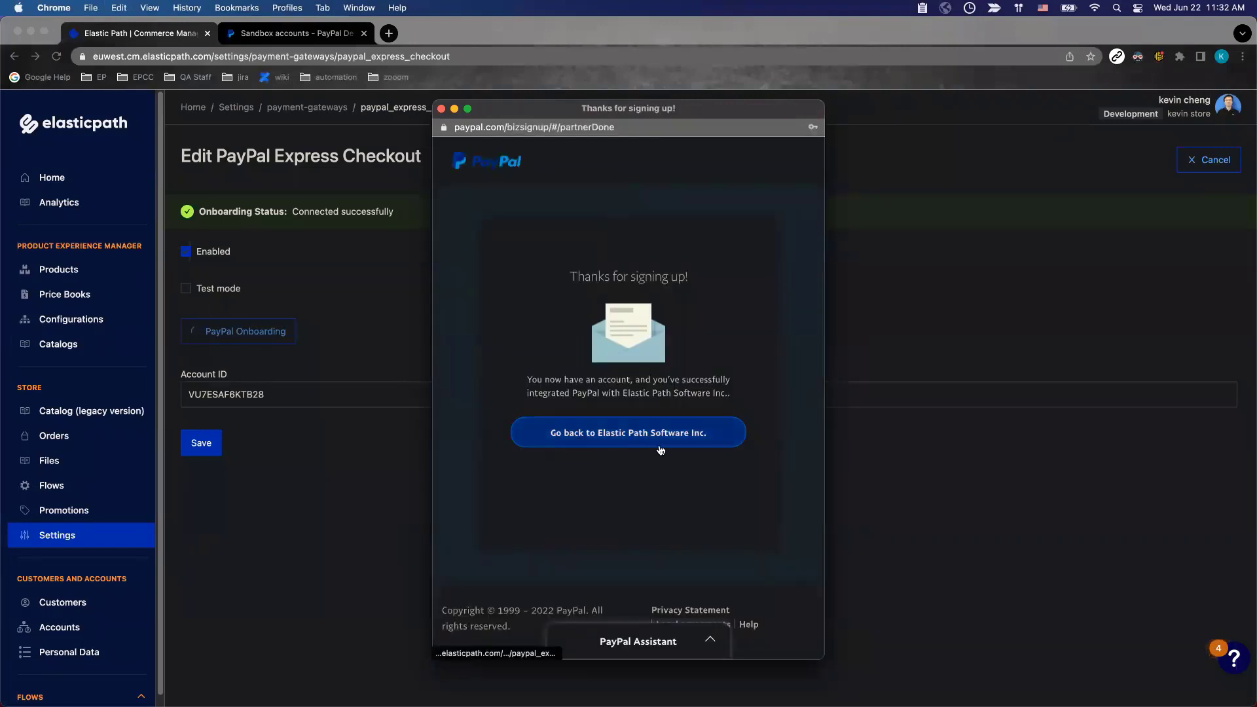
# Go back to Elastic Path Software Inc., save the live gateway configuration and reopen PayPal Express Checkout.
pyautogui.click(678, 435)
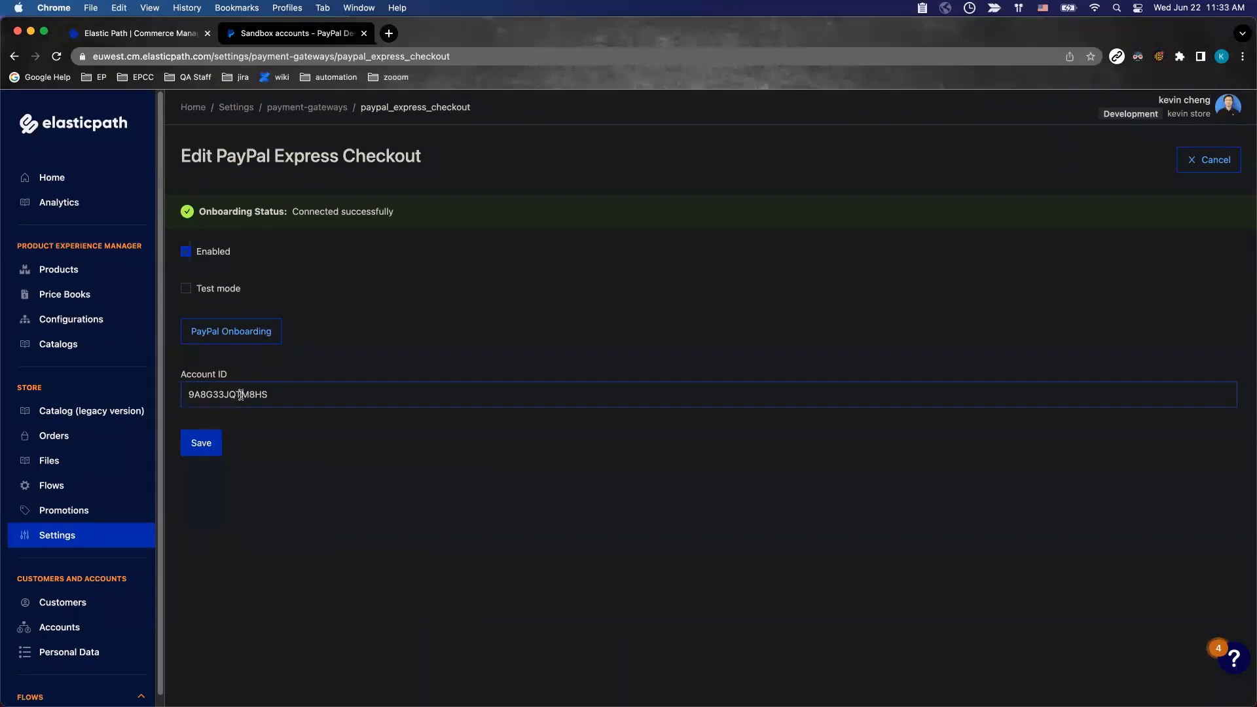
pyautogui.click(203, 445)
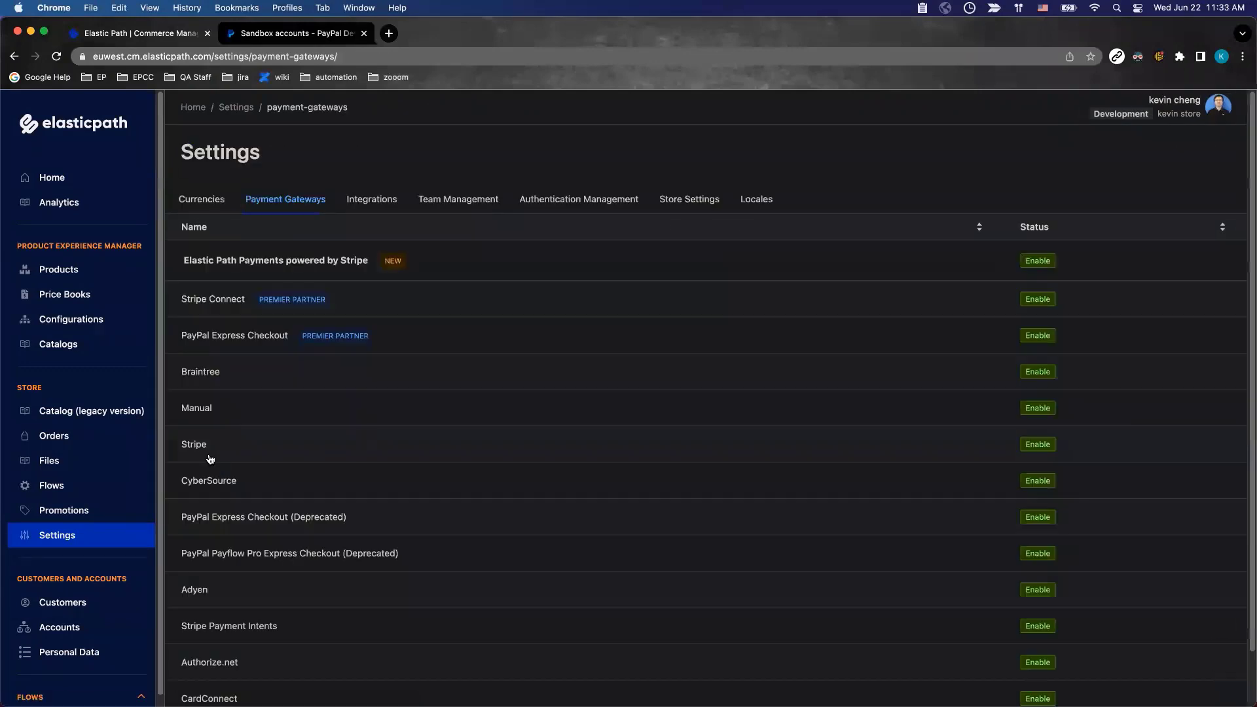
pyautogui.click(250, 343)
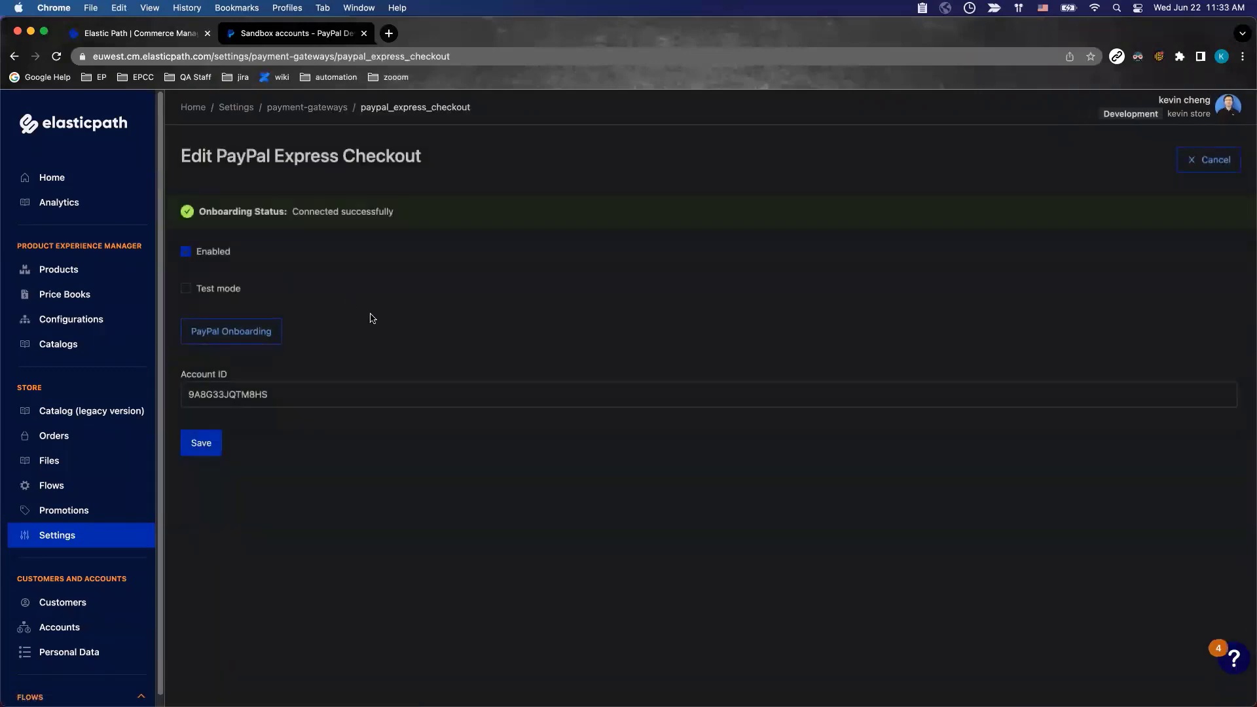